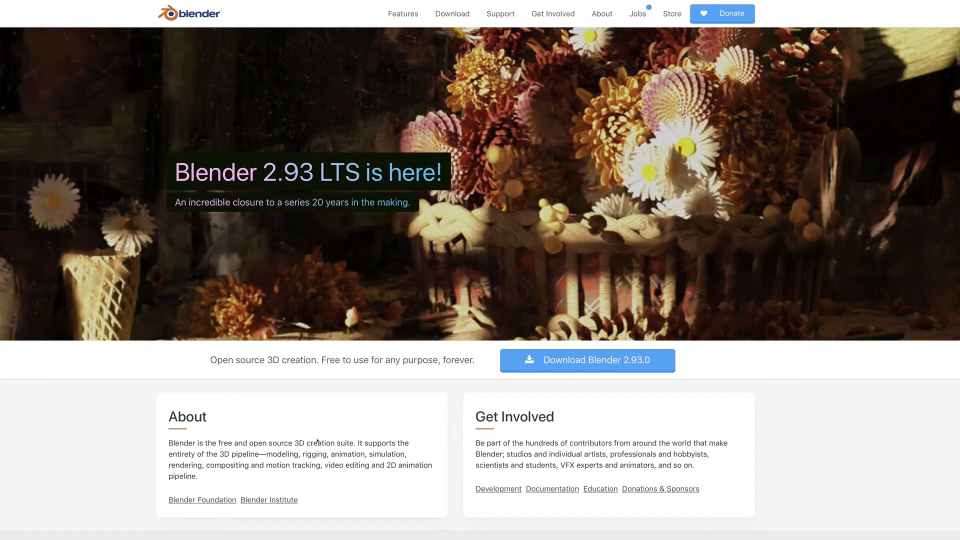
Read the About description on the Blender home page
drag(169, 444, 370, 489)
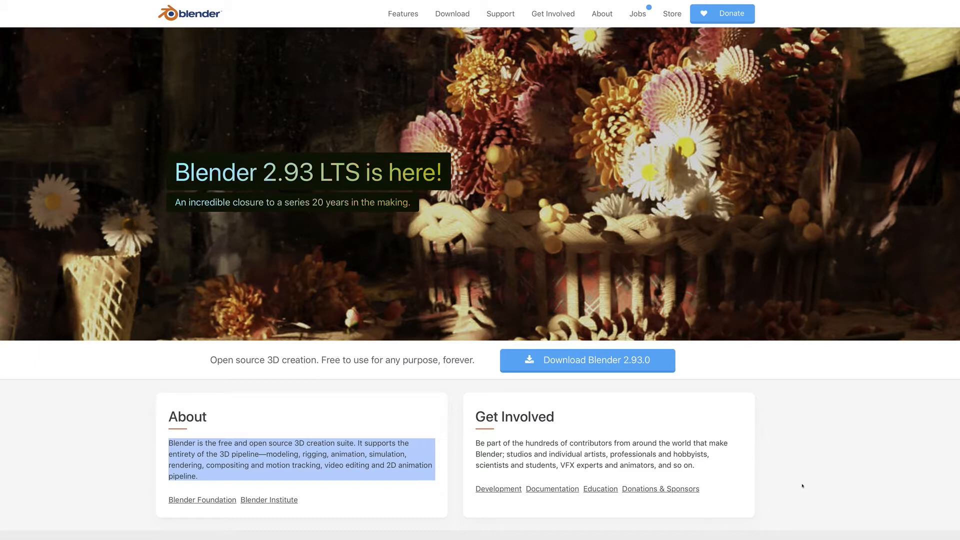
click(375, 388)
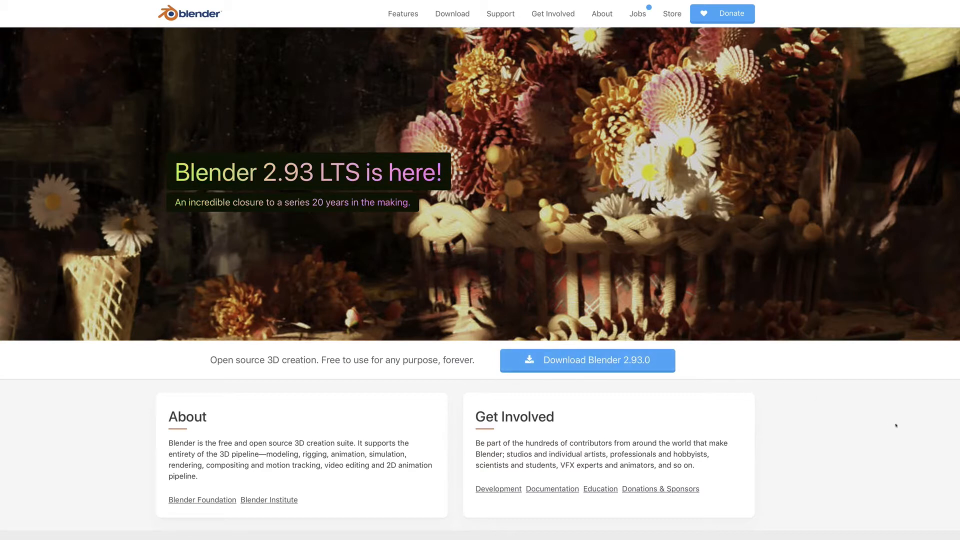
scroll(896, 425, down, 1)
scroll(850, 420, up, 1)
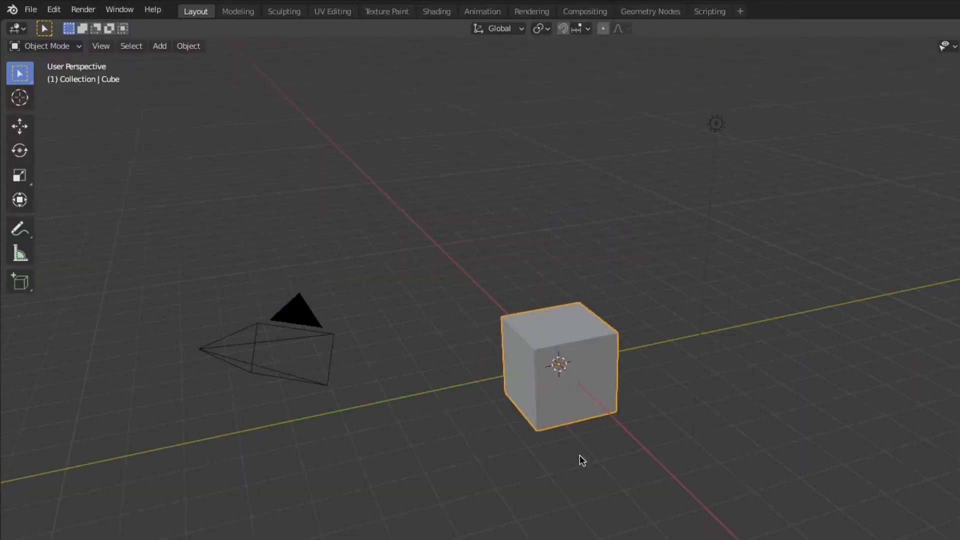
Switch to Blender and create a new file from the 2D Animation template
click(30, 9)
mouse_move(113, 28)
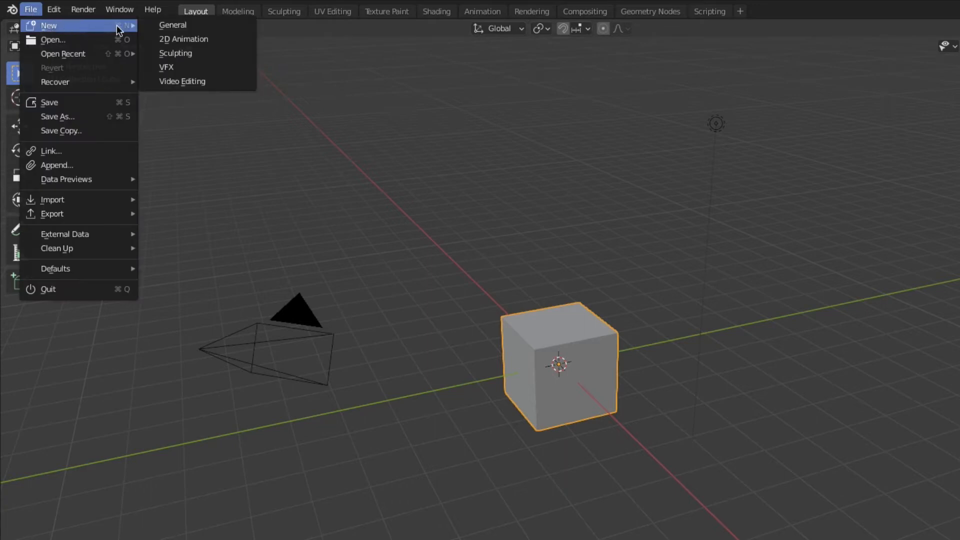
click(220, 39)
click(217, 36)
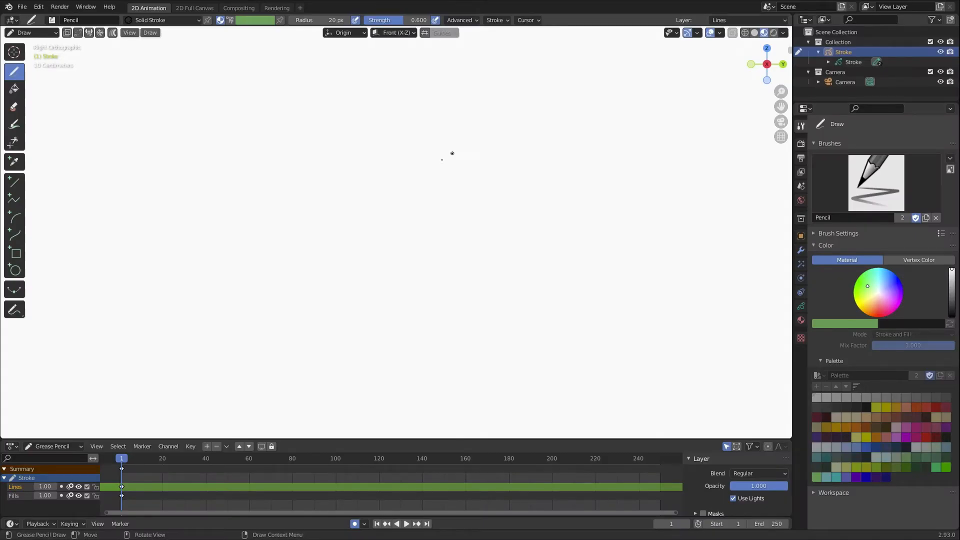
Draw a freehand zigzag pencil stroke across the canvas and rub it out with the Eraser Soft brush
mouse_move(236, 202)
mouse_down()
mouse_move(191, 253)
mouse_move(296, 189)
mouse_move(402, 209)
mouse_move(586, 171)
mouse_up()
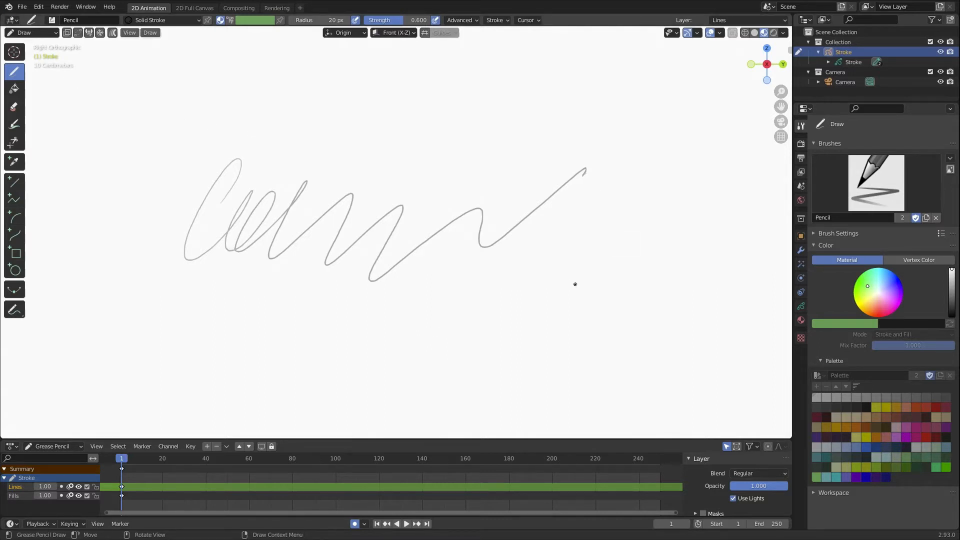
click(14, 107)
mouse_move(497, 219)
mouse_down()
mouse_move(564, 200)
mouse_move(403, 278)
mouse_move(471, 215)
mouse_move(349, 276)
mouse_move(340, 235)
mouse_move(305, 210)
mouse_move(270, 240)
mouse_move(246, 192)
mouse_up()
mouse_move(197, 273)
mouse_down()
mouse_move(217, 187)
mouse_move(204, 187)
mouse_up()
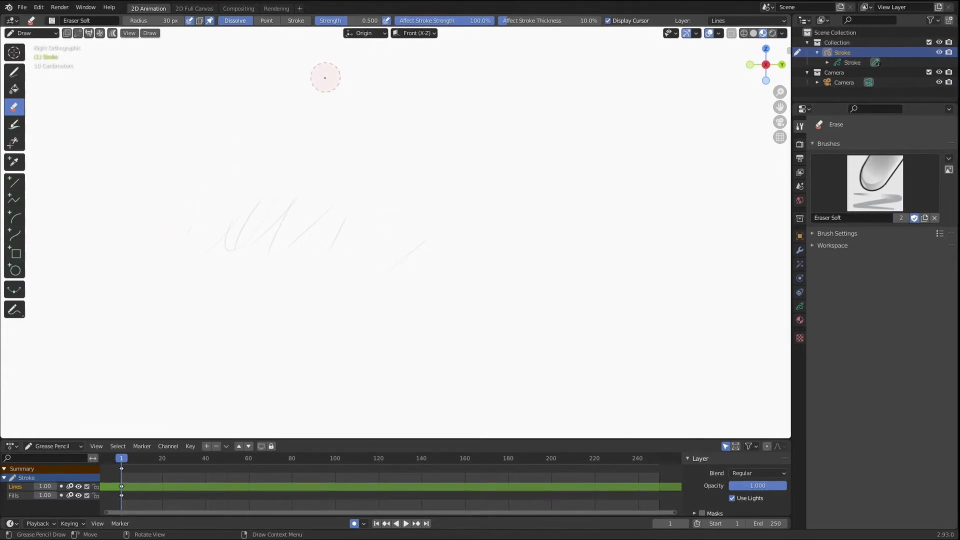
Show the Stroke object's material settings and draw a spiral pencil scribble on the canvas
click(800, 321)
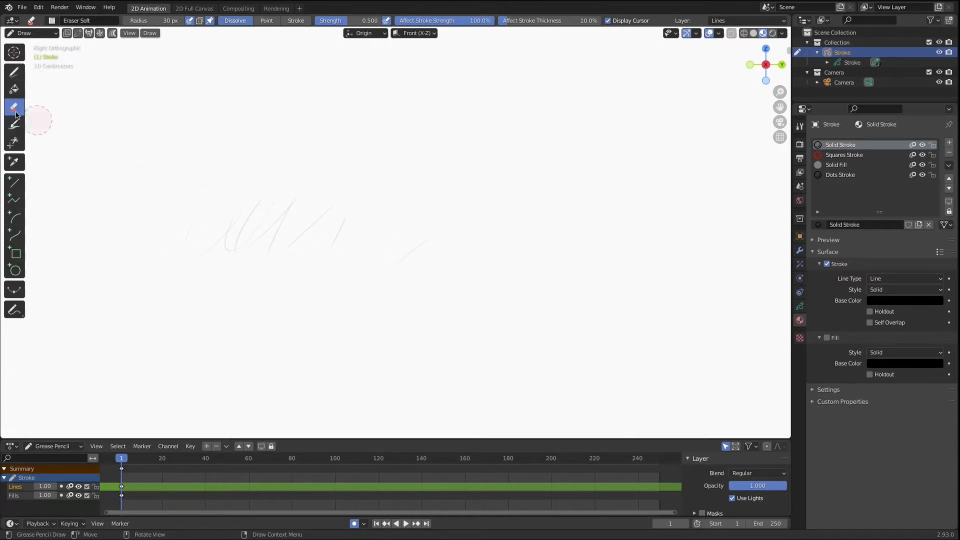
click(14, 72)
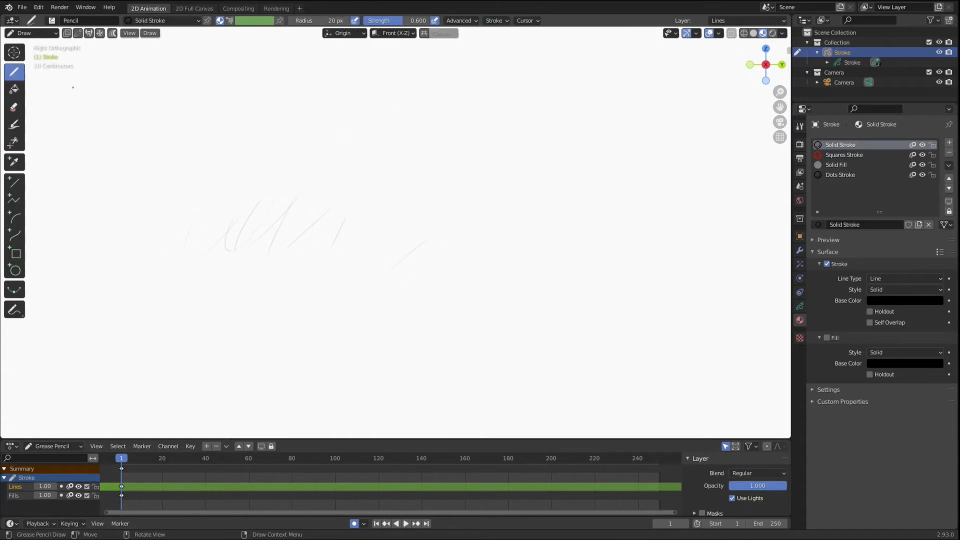
mouse_move(267, 202)
mouse_down()
mouse_move(280, 257)
mouse_move(270, 175)
mouse_move(301, 162)
mouse_move(242, 245)
mouse_move(288, 210)
mouse_move(308, 215)
mouse_move(435, 186)
mouse_up()
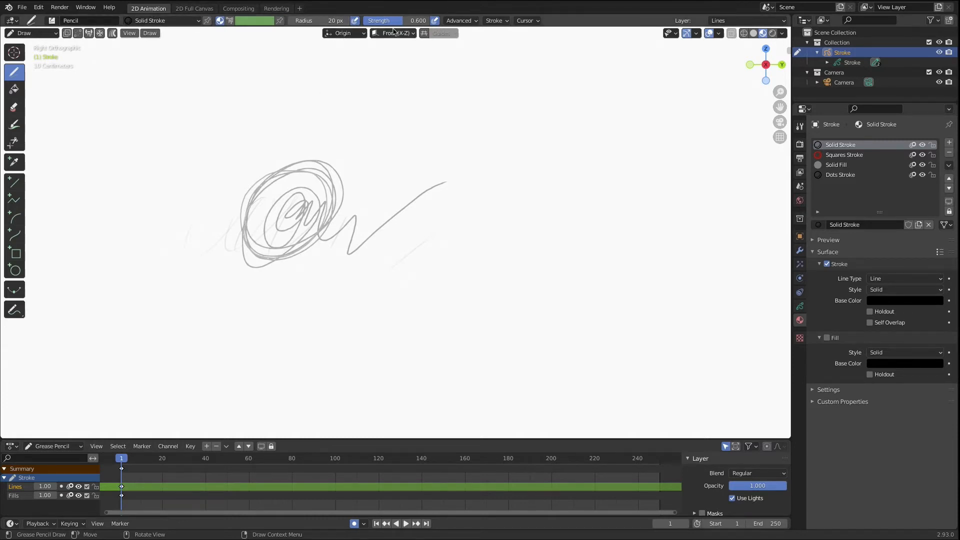
Draw test pencil strokes at varying brush Strength values, starting at 0.778 and finishing at 1.000
drag(397, 20, 414, 26)
mouse_move(358, 139)
mouse_down()
mouse_move(373, 170)
mouse_move(410, 152)
mouse_move(457, 109)
mouse_up()
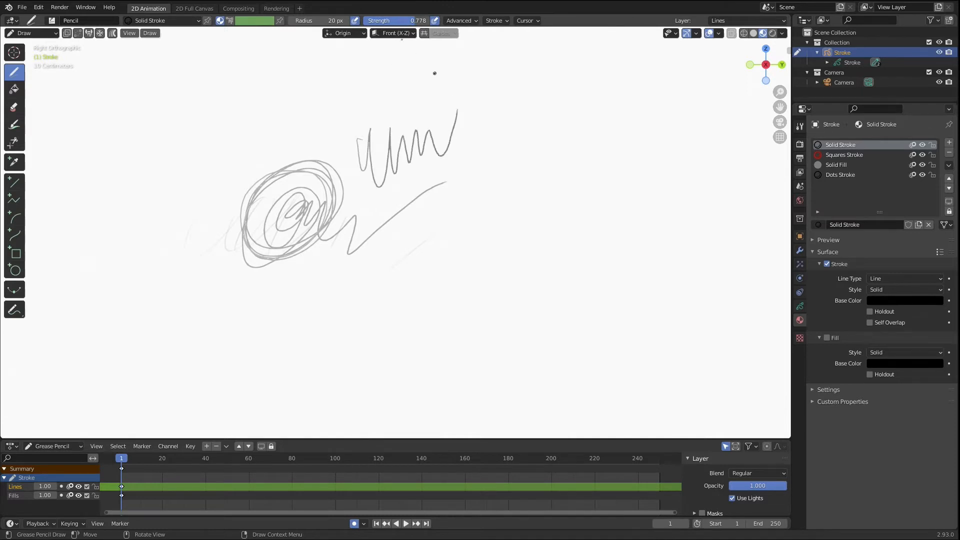
drag(418, 20, 431, 21)
drag(457, 138, 530, 181)
mouse_move(566, 135)
mouse_down()
mouse_move(550, 225)
mouse_move(452, 305)
mouse_move(420, 275)
mouse_move(345, 321)
mouse_move(454, 248)
mouse_up()
drag(405, 21, 375, 23)
mouse_move(304, 120)
mouse_down()
mouse_move(354, 125)
mouse_move(378, 100)
mouse_up()
drag(410, 21, 436, 24)
drag(394, 93, 594, 73)
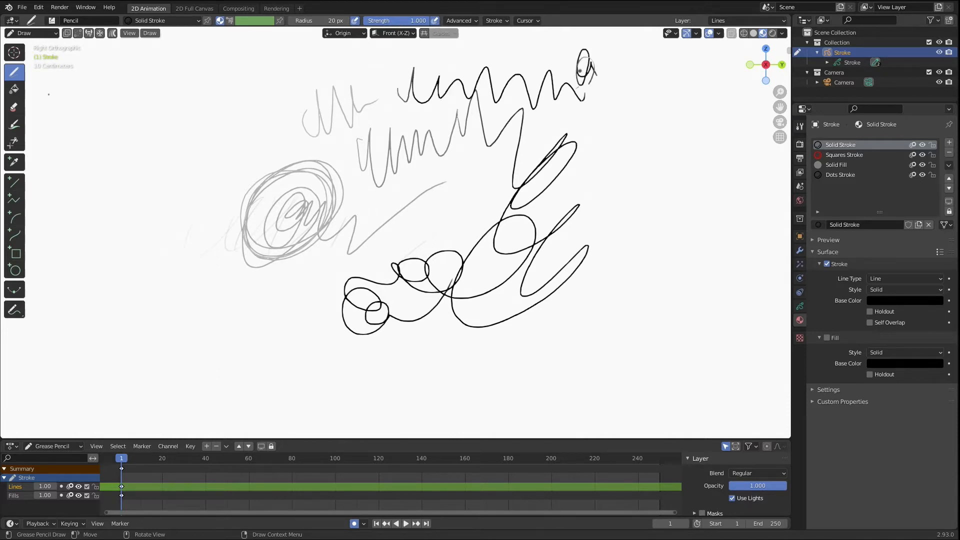
Set the Eraser Soft brush to a 57 px radius and 1.000 strength, and erase the scribbles on the canvas
click(14, 106)
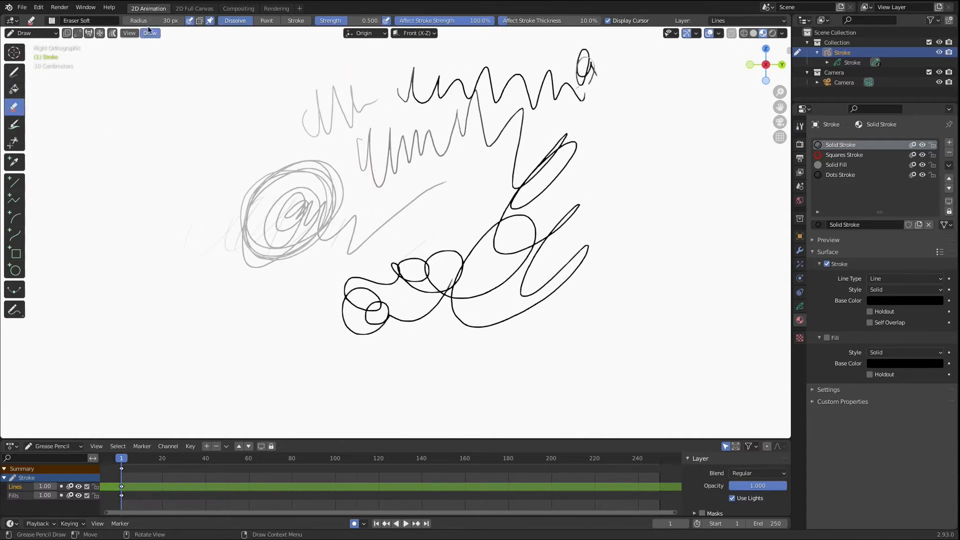
drag(143, 20, 156, 20)
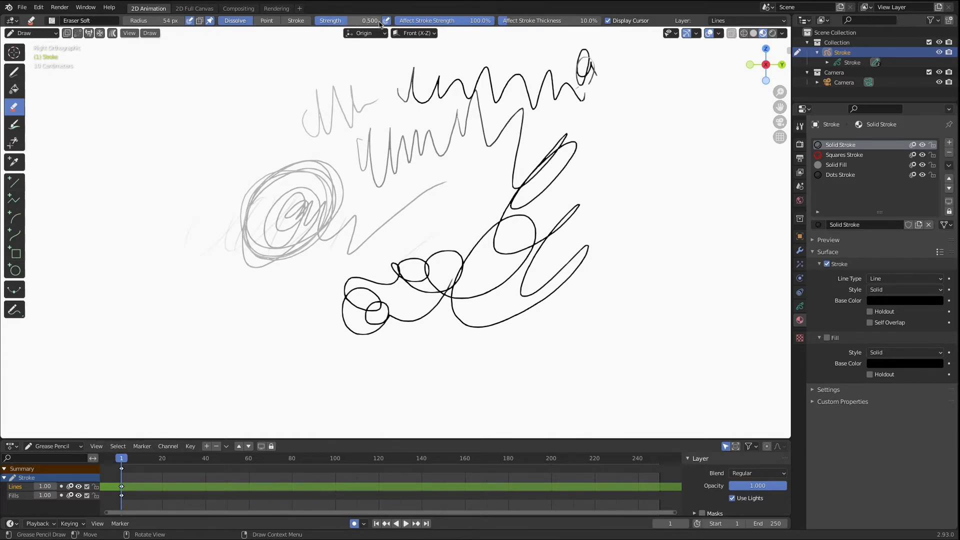
drag(346, 23, 387, 30)
drag(151, 23, 155, 23)
drag(350, 23, 367, 24)
mouse_move(279, 204)
mouse_down()
mouse_move(277, 216)
mouse_move(253, 219)
mouse_move(381, 337)
mouse_move(215, 337)
mouse_move(371, 272)
mouse_move(367, 368)
mouse_move(502, 161)
mouse_move(502, 337)
mouse_move(594, 182)
mouse_move(531, 140)
mouse_move(515, 82)
mouse_move(495, 65)
mouse_move(320, 144)
mouse_move(299, 95)
mouse_move(341, 71)
mouse_up()
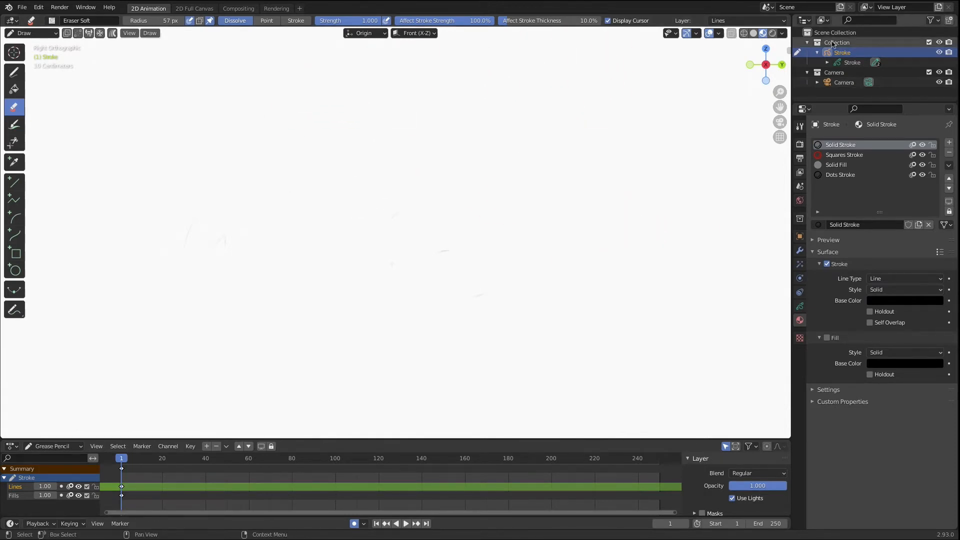
Enlarge the Outliner area downward, making the Properties editor shorter
click(865, 105)
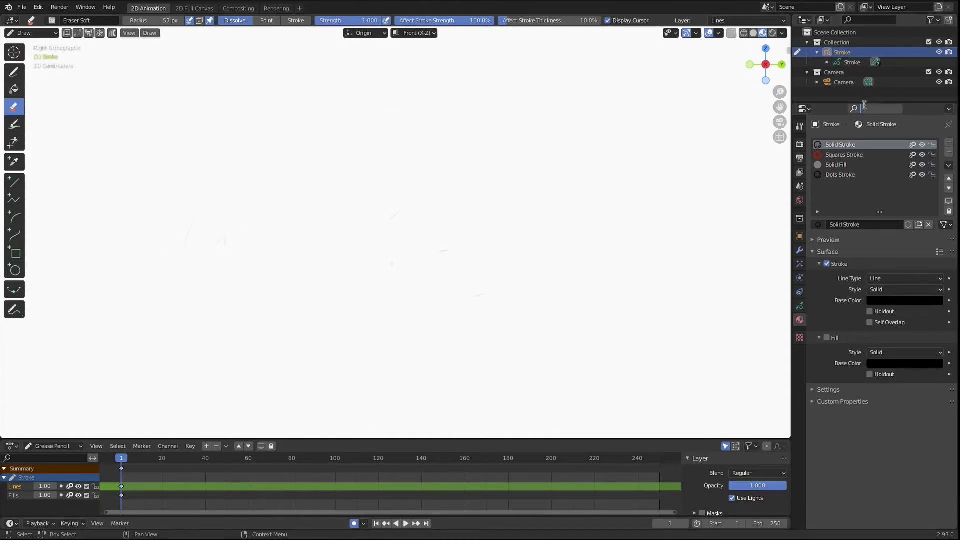
click(830, 99)
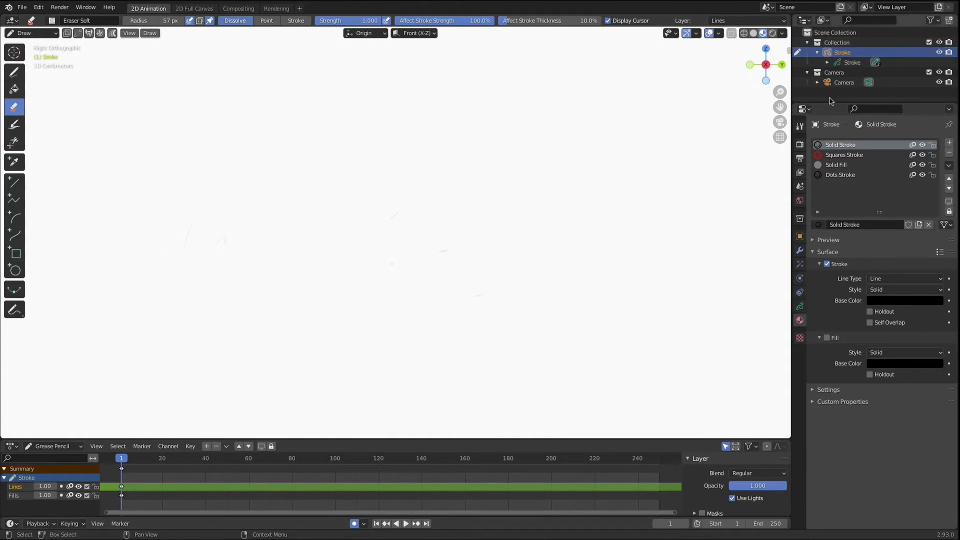
drag(832, 103, 820, 161)
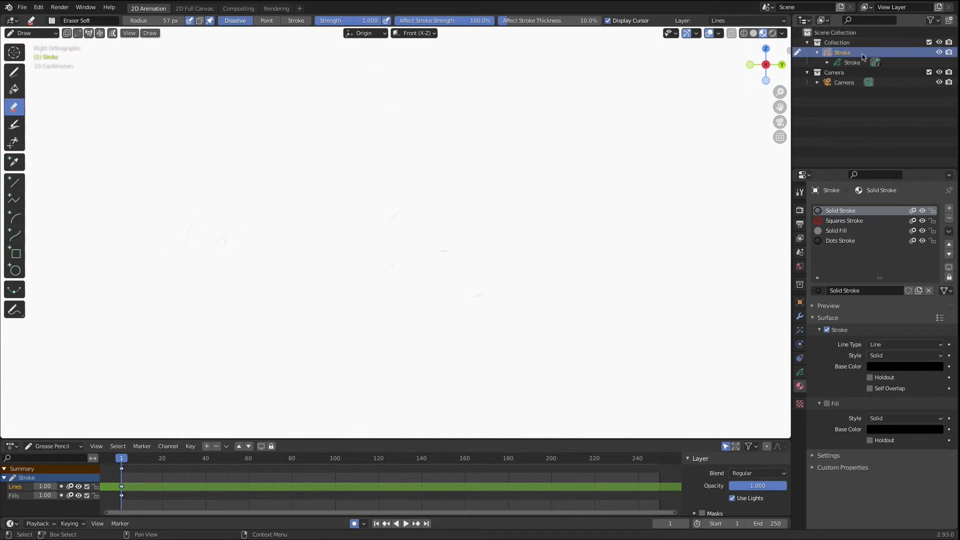
Select the Stroke data and the Camera in the Outliner, clear the selection, and switch the Camera's visibility off and on
click(854, 63)
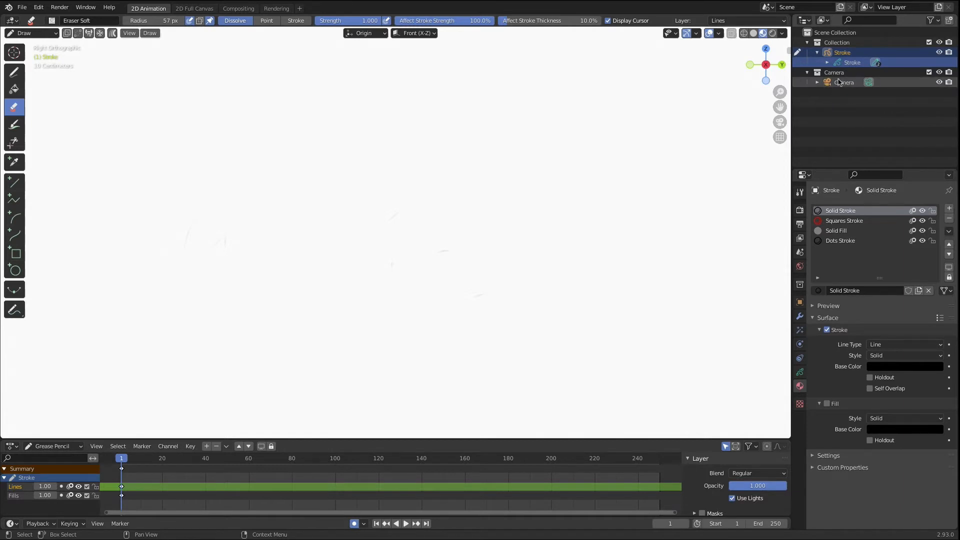
click(849, 83)
click(884, 116)
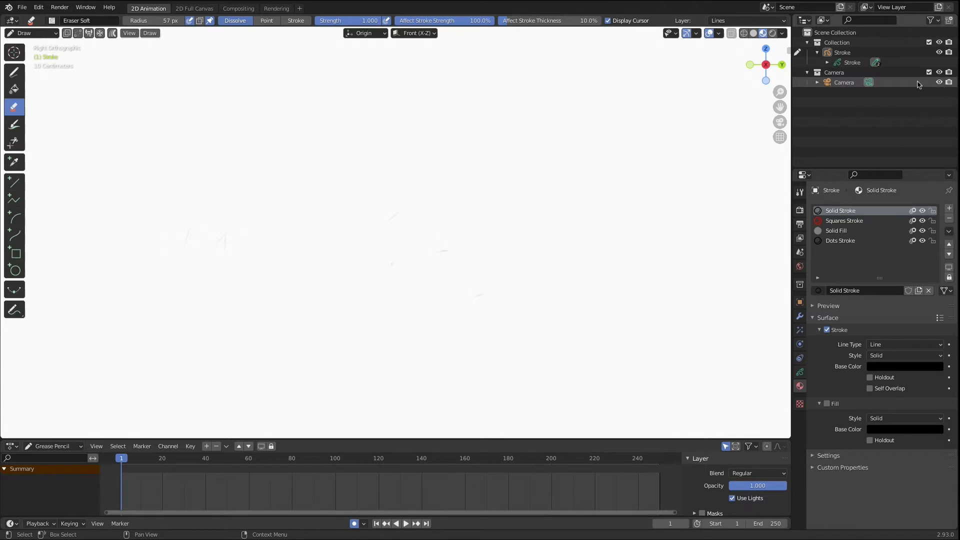
click(939, 83)
click(939, 82)
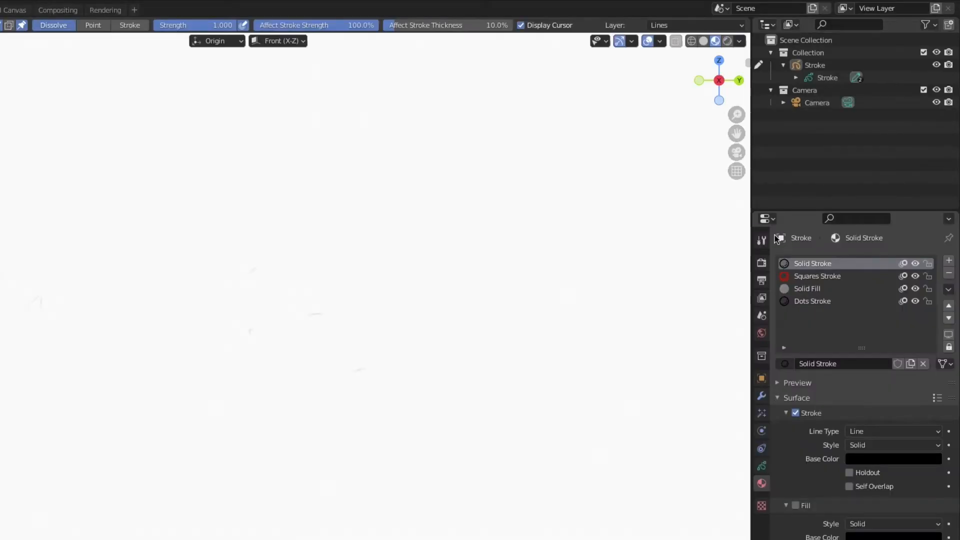
Review the tool, stroke data, World and Object properties, switching the active layer between Lines and Fills
click(763, 242)
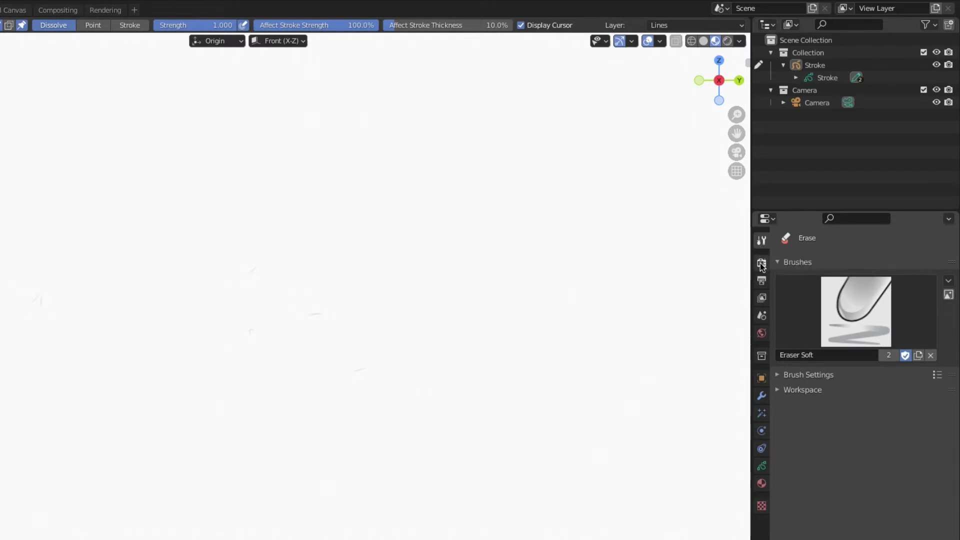
click(762, 466)
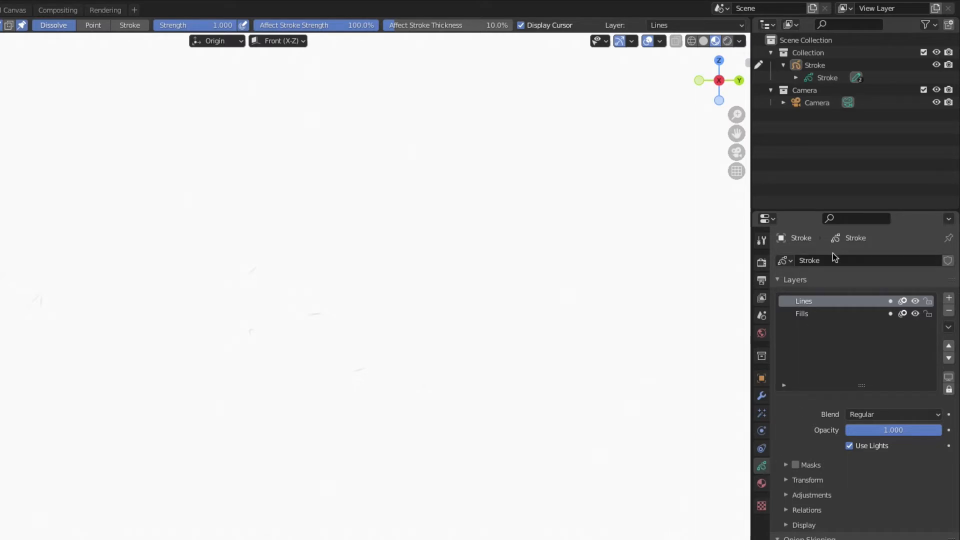
click(833, 78)
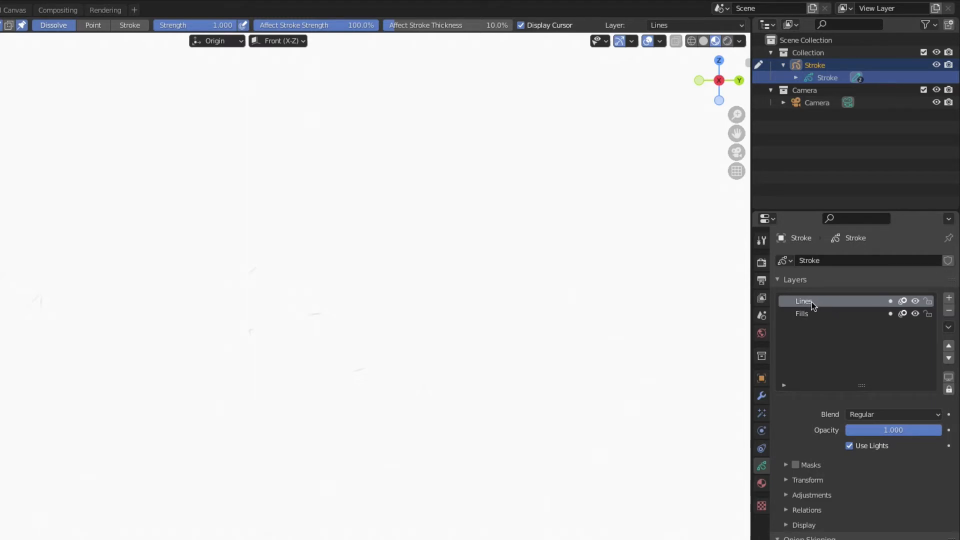
click(826, 313)
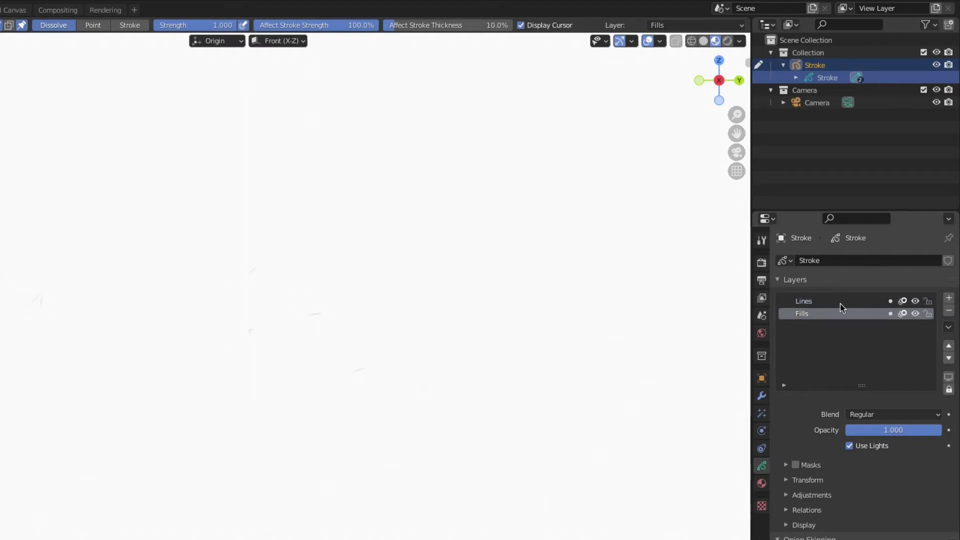
click(840, 302)
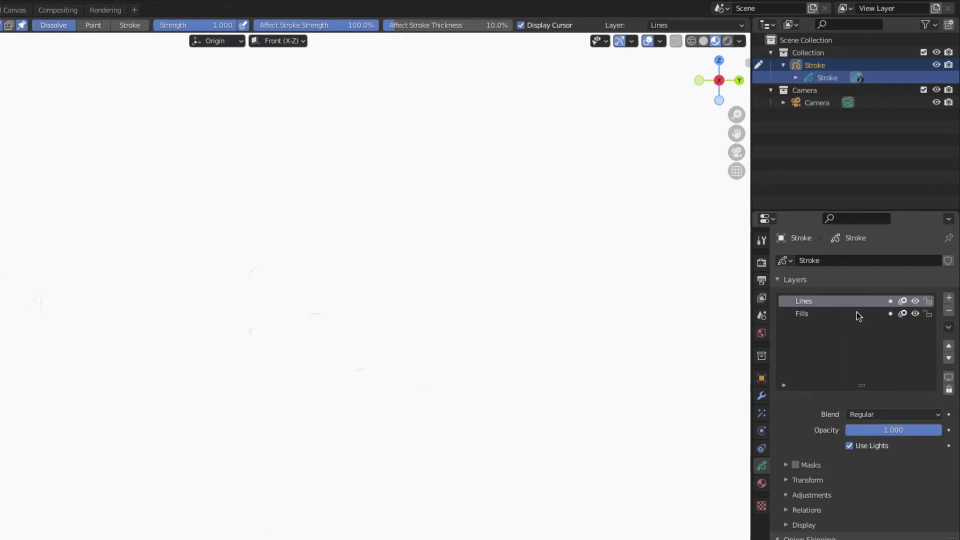
click(860, 314)
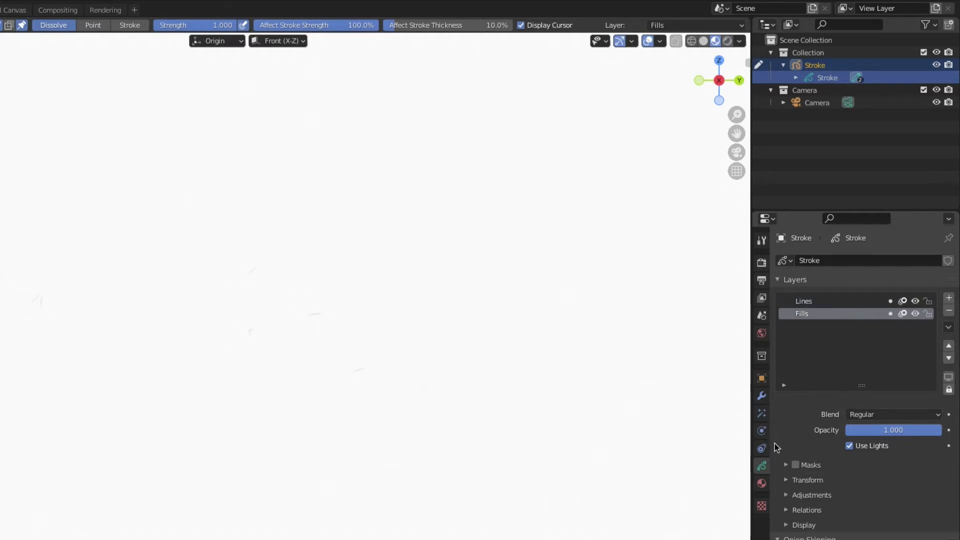
click(762, 333)
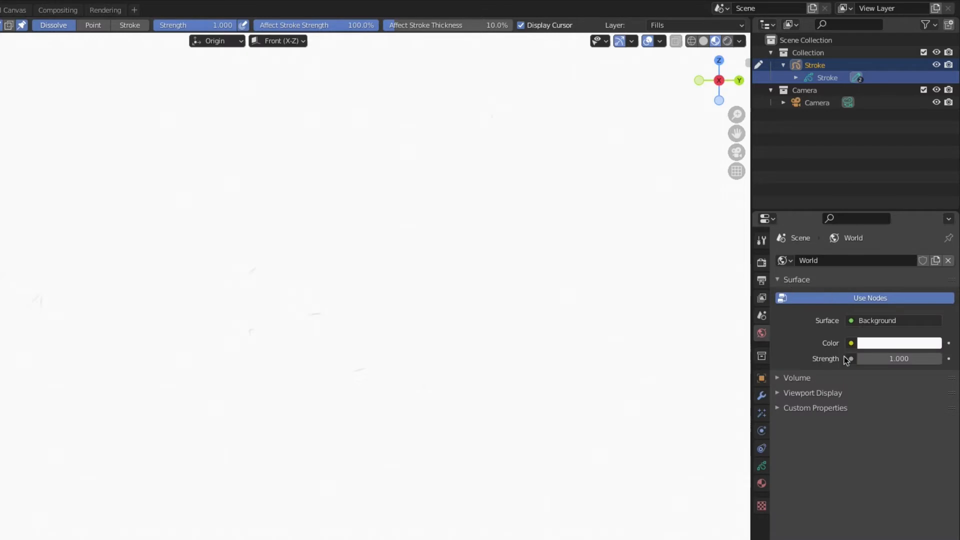
click(762, 378)
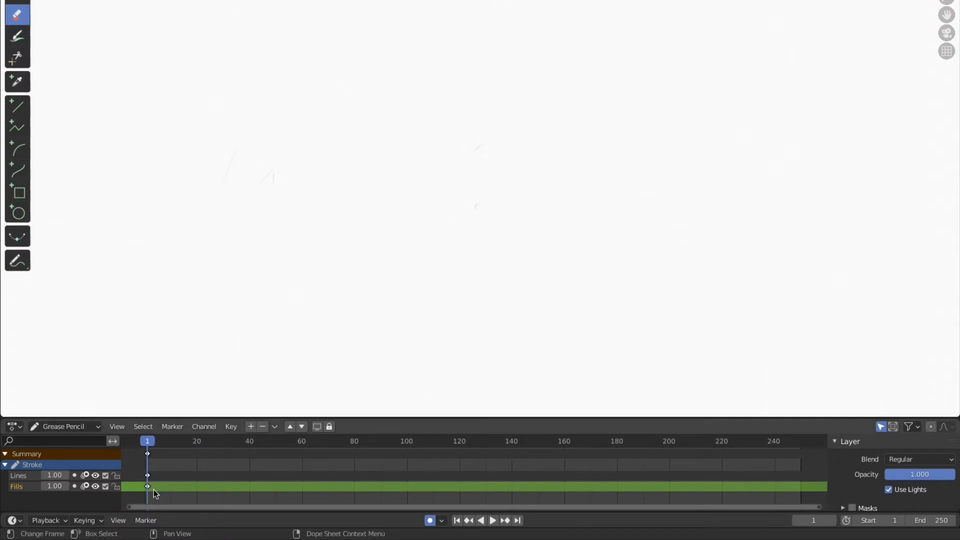
Keep the playhead at frame 1, and collapse and re-expand the Stroke channel in the Grease Pencil dope sheet
click(149, 443)
drag(151, 443, 148, 446)
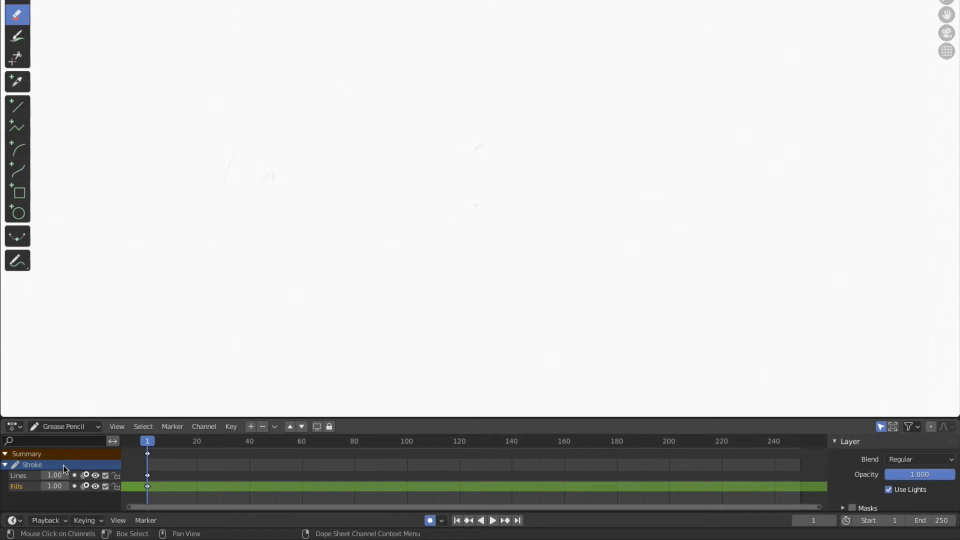
click(5, 465)
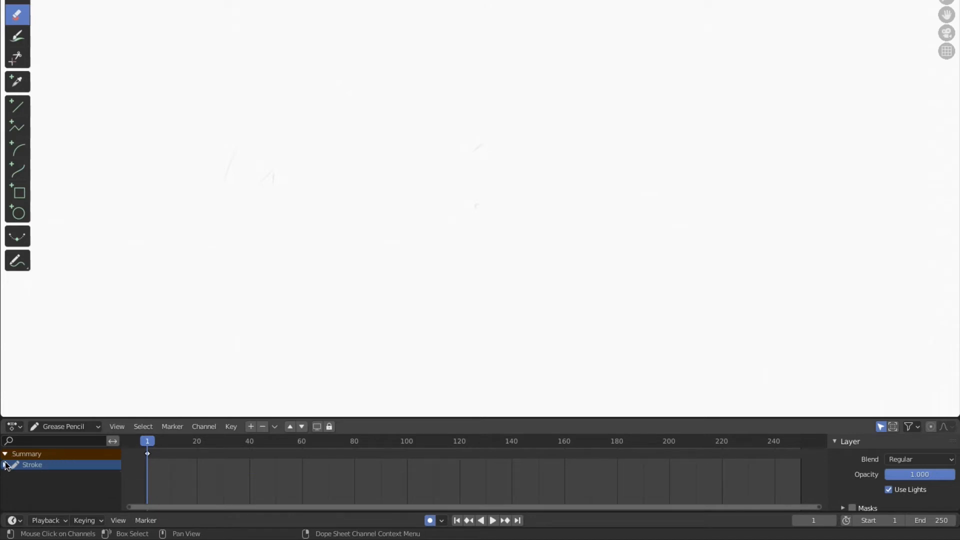
click(6, 464)
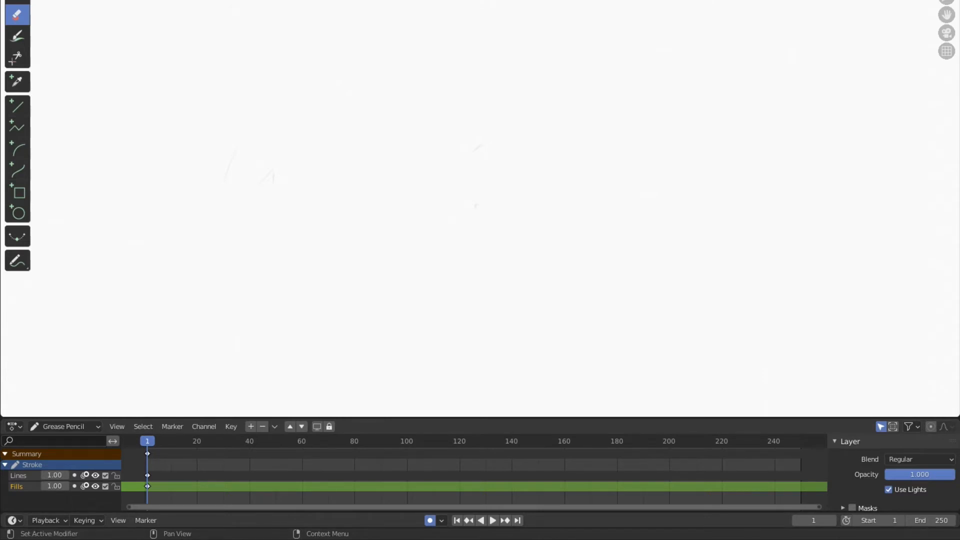
Alternate the active Grease Pencil layer between Lines and Fills, finishing on Lines
key(Page_Up)
key(Page_Down)
key(Page_Up)
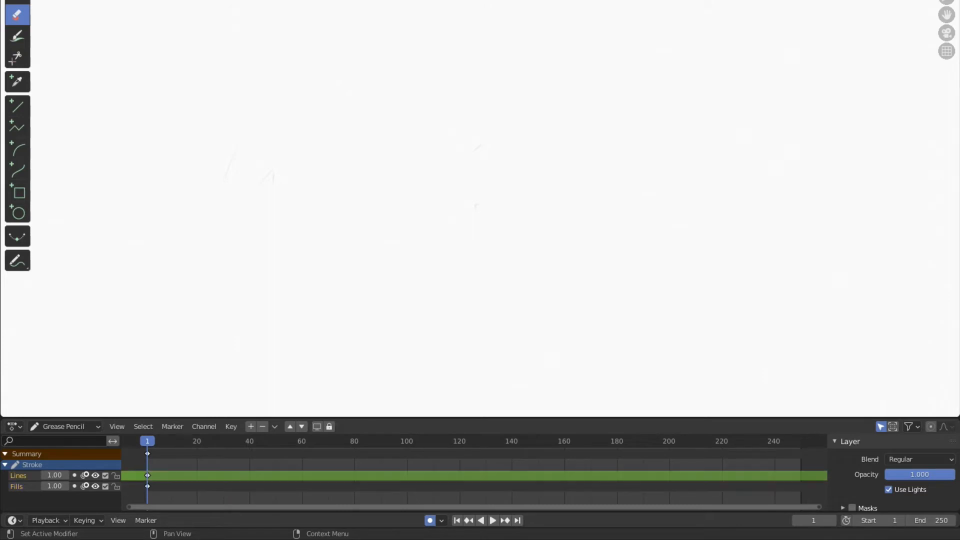
key(Page_Down)
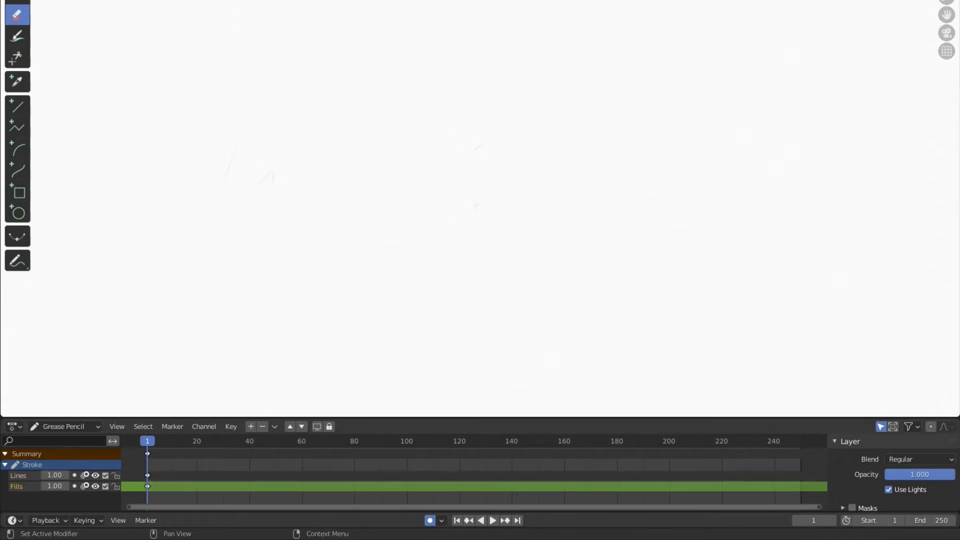
key(Page_Up)
key(Page_Down)
key(Page_Up)
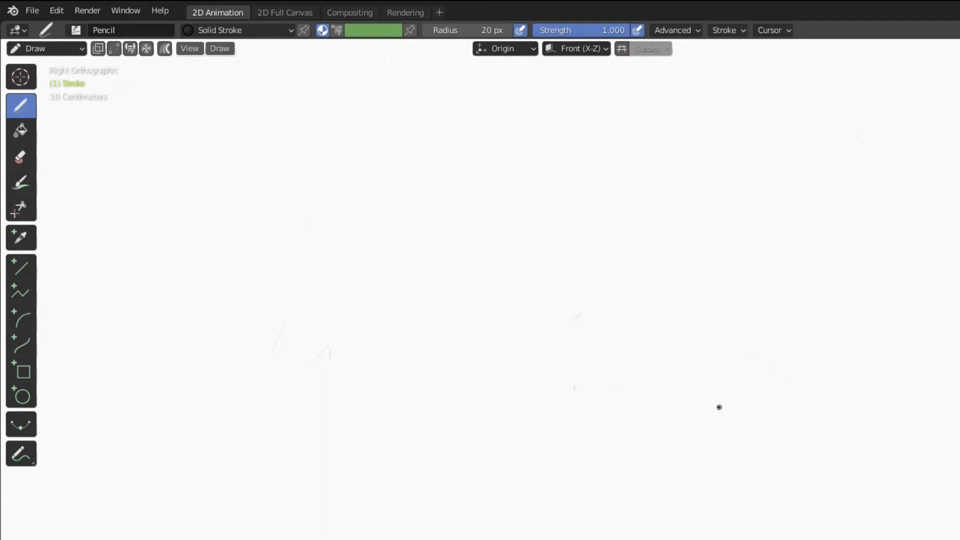
Switch from Draw to Object Mode and start adding a reference image, moving the file browser window clear of the screen corner
click(58, 45)
click(64, 49)
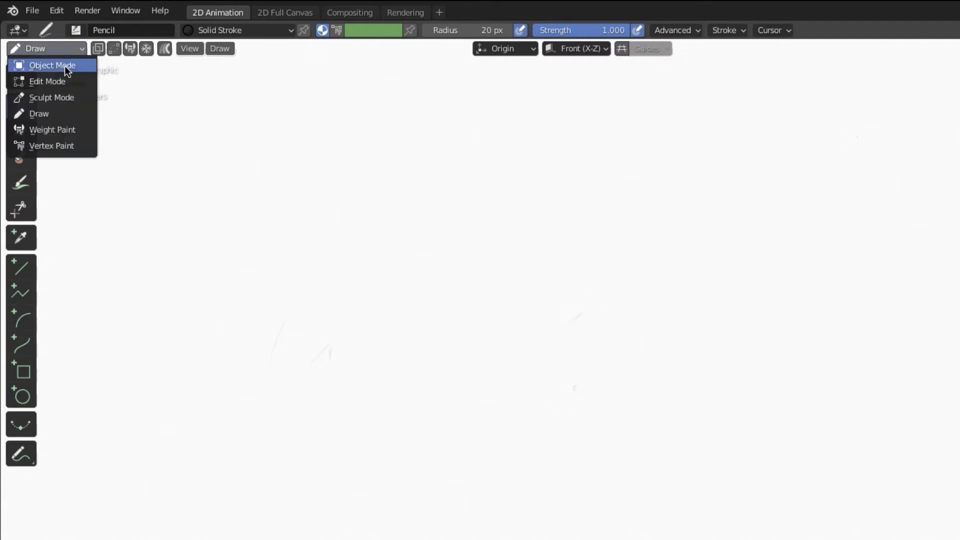
click(65, 65)
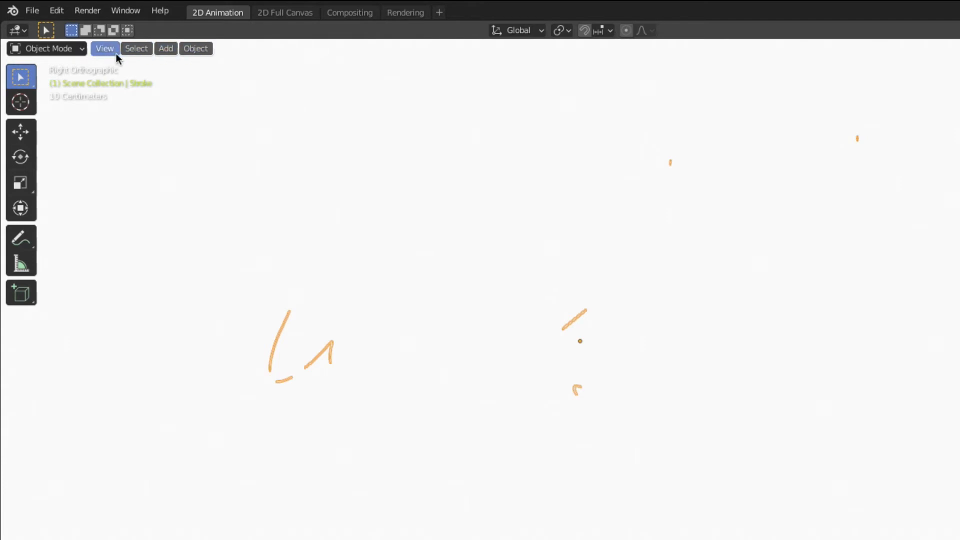
click(165, 48)
mouse_move(186, 67)
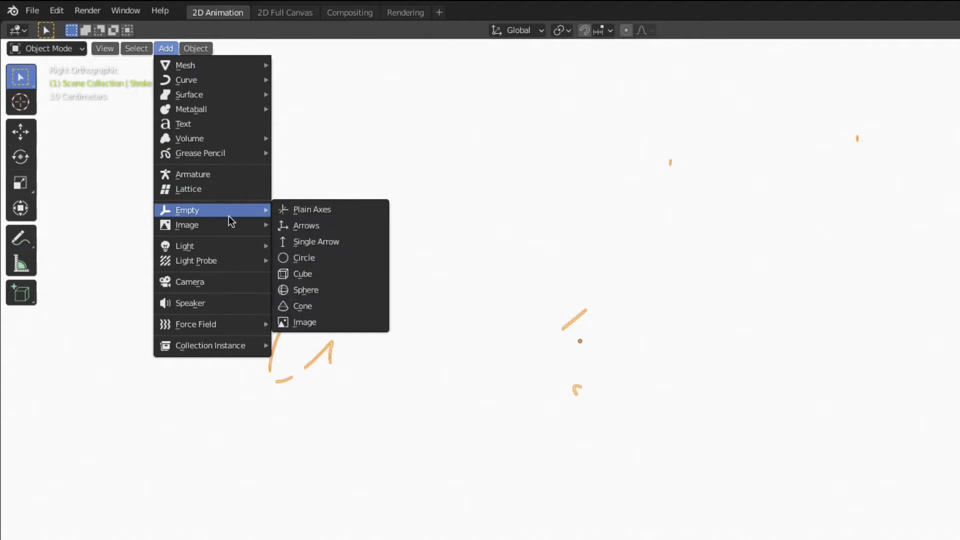
mouse_move(233, 226)
click(306, 225)
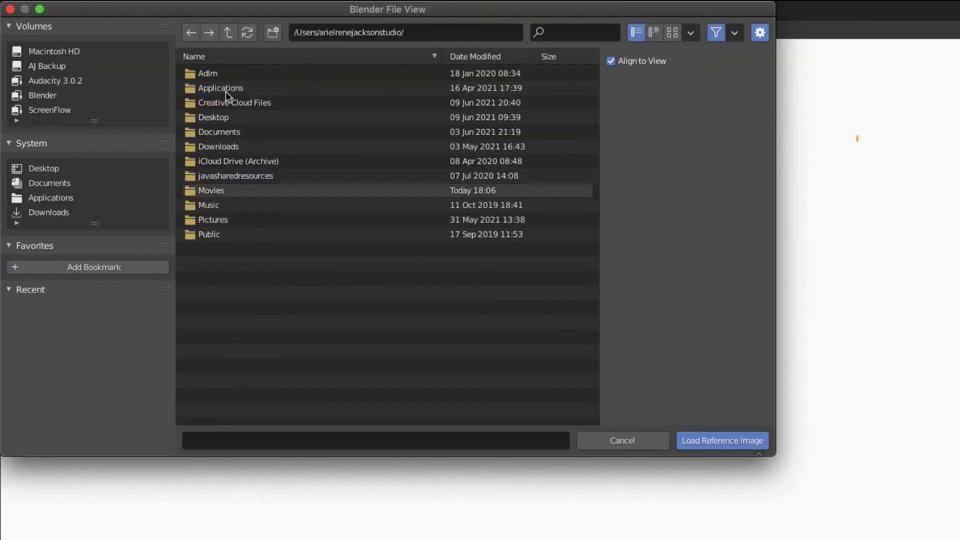
drag(129, 9, 309, 117)
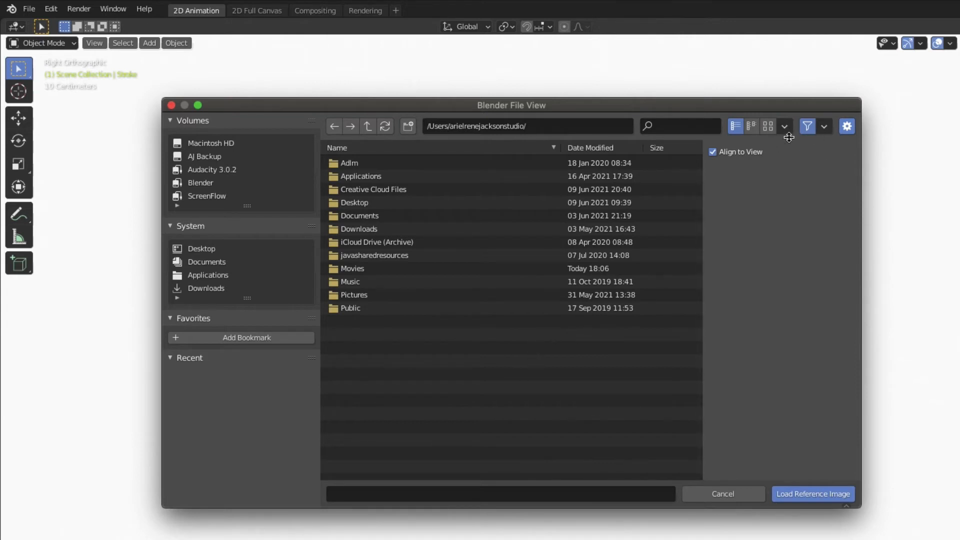
Enable Movie Files in the file browser's filter, and rearrange its sidebar with Recent above Favorites and a taller System list
click(825, 127)
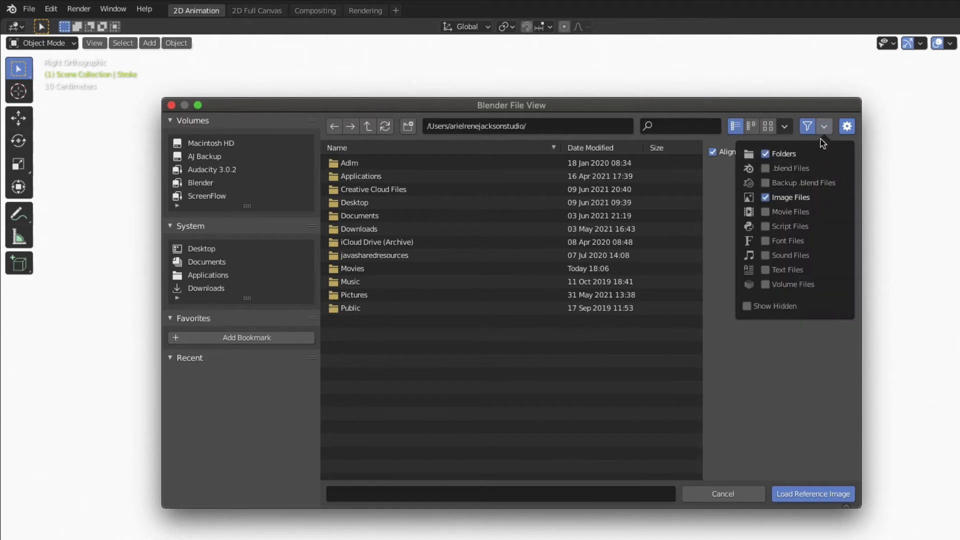
click(807, 130)
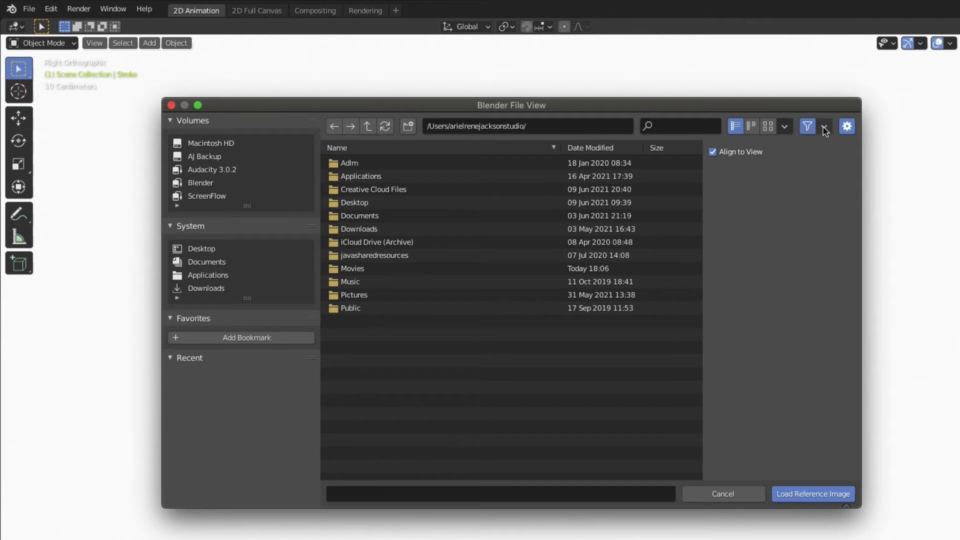
click(825, 128)
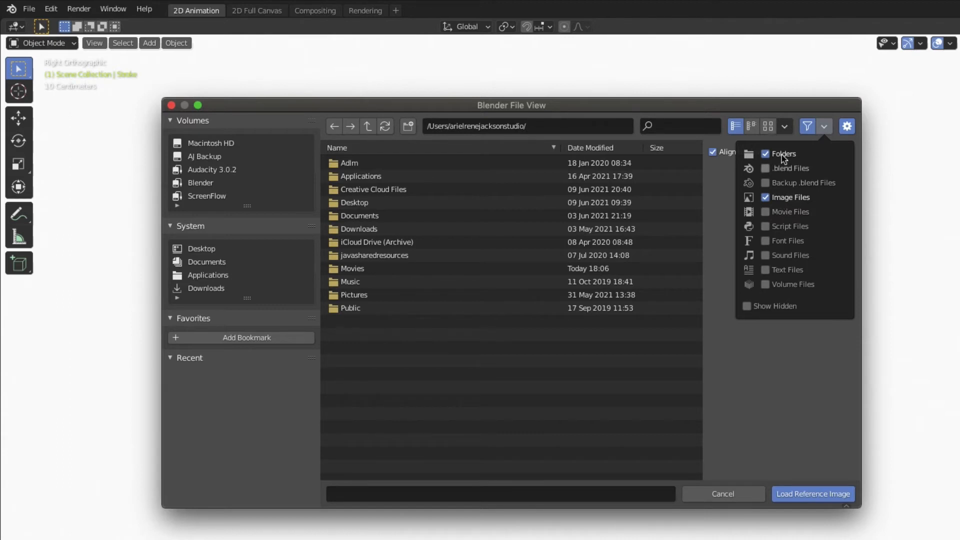
click(765, 212)
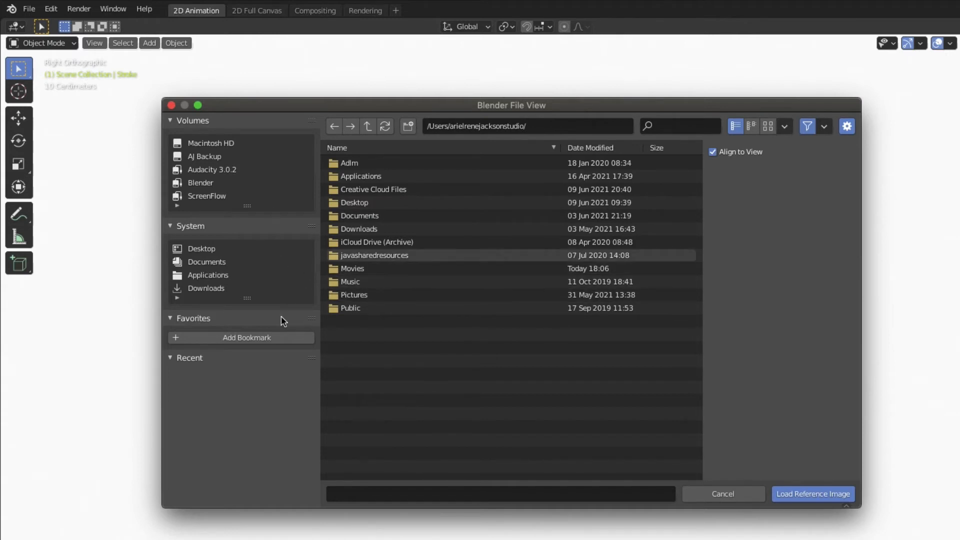
drag(310, 318, 312, 361)
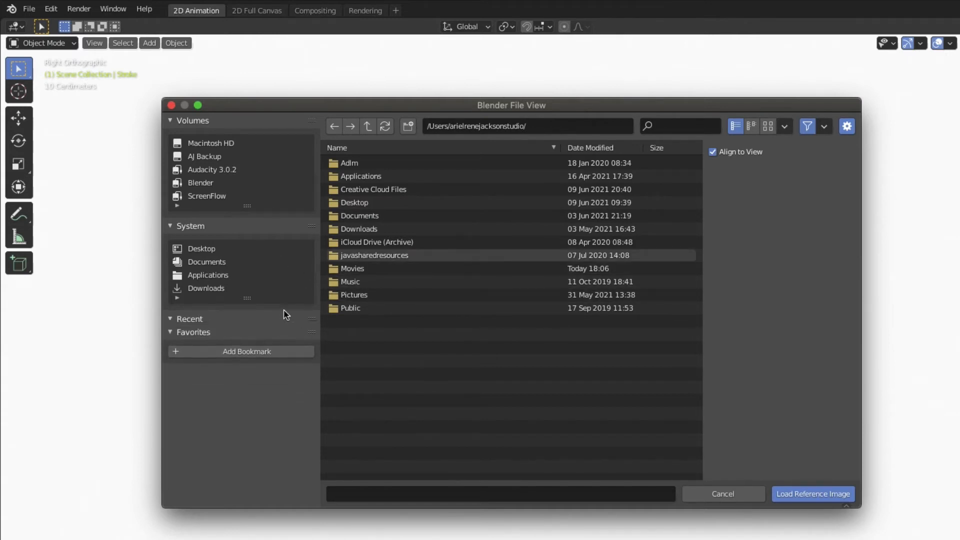
drag(244, 298, 249, 323)
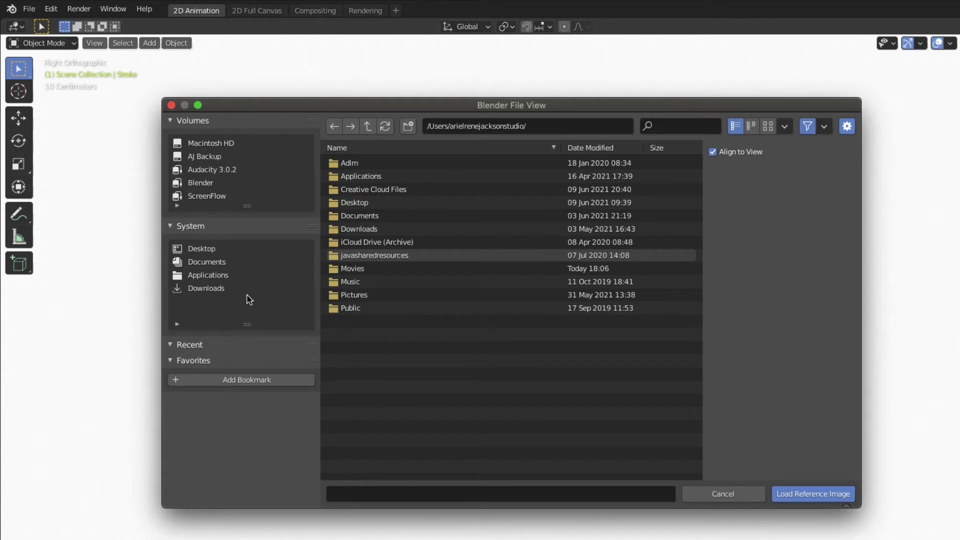
Load First-100-frames.mp4 from the backup drive's *Stop Motion/W&TW_Dragonframe folder as the reference image
click(217, 159)
double_click(385, 176)
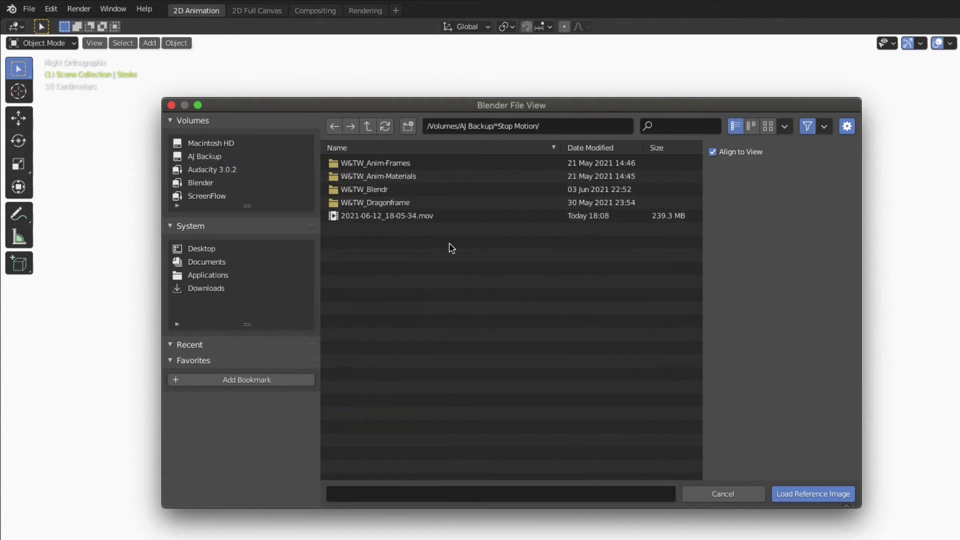
double_click(386, 176)
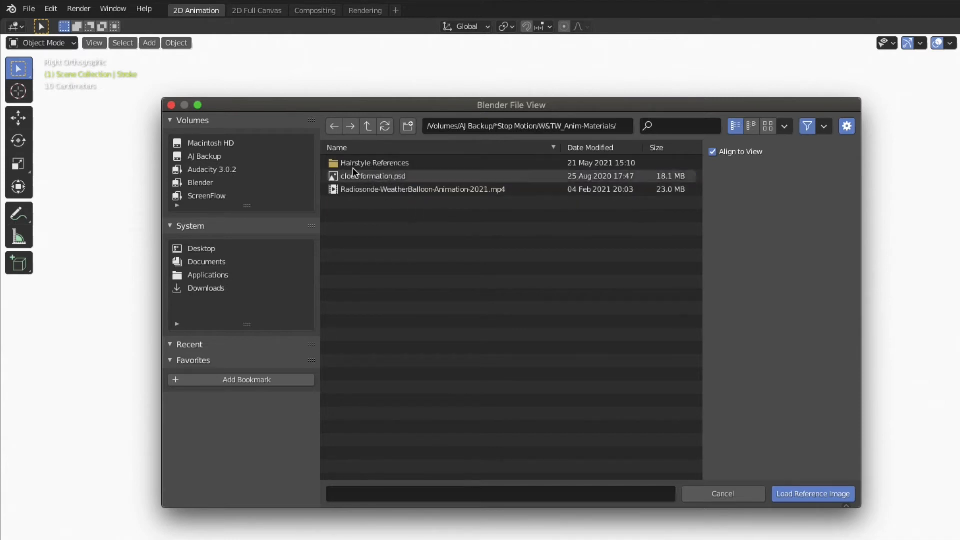
click(333, 127)
double_click(388, 203)
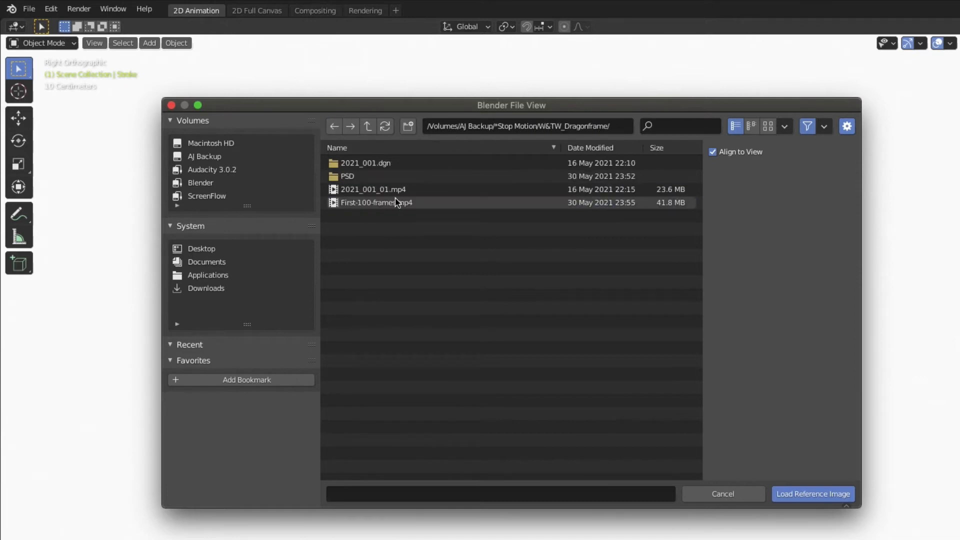
click(383, 204)
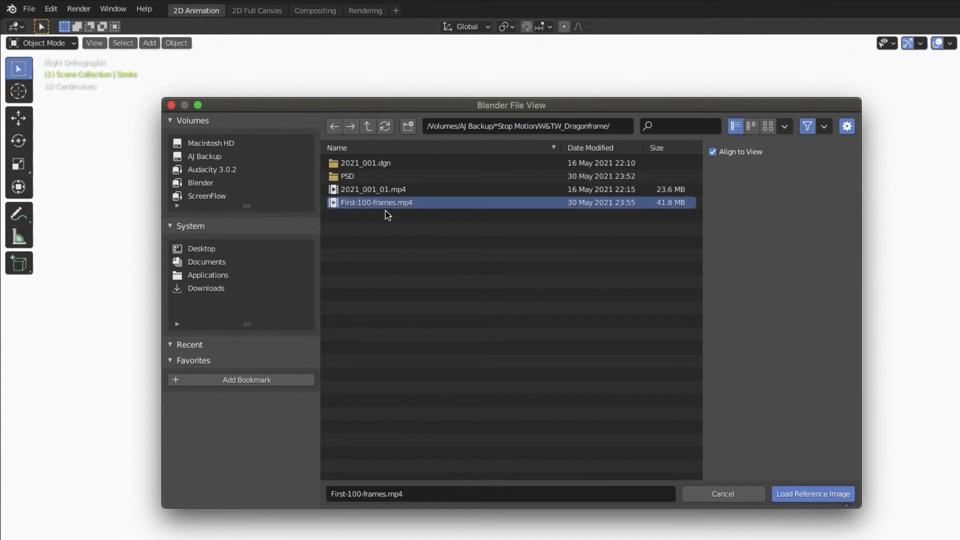
click(816, 495)
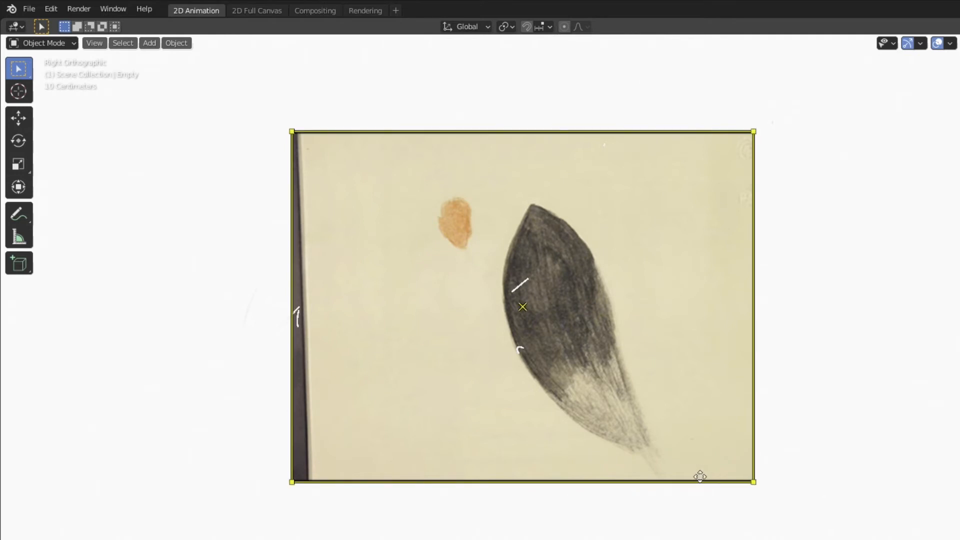
Select the Stroke object over the reference image, switch it to Draw mode, and activate the Erase tool
click(521, 285)
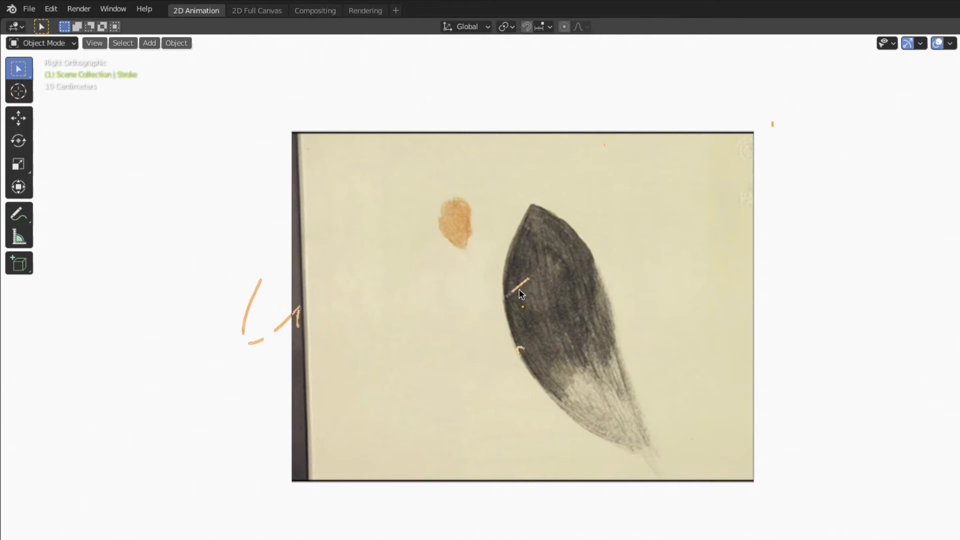
click(62, 43)
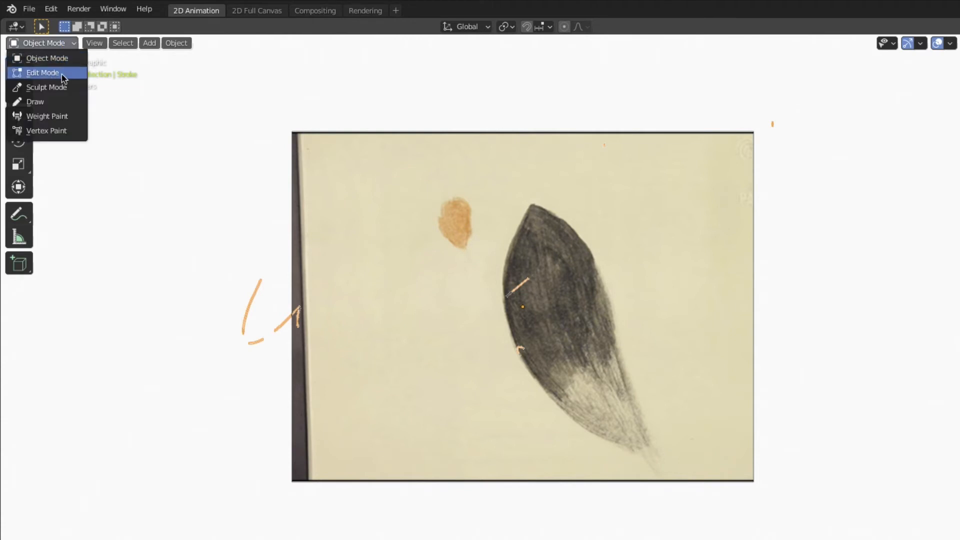
click(58, 101)
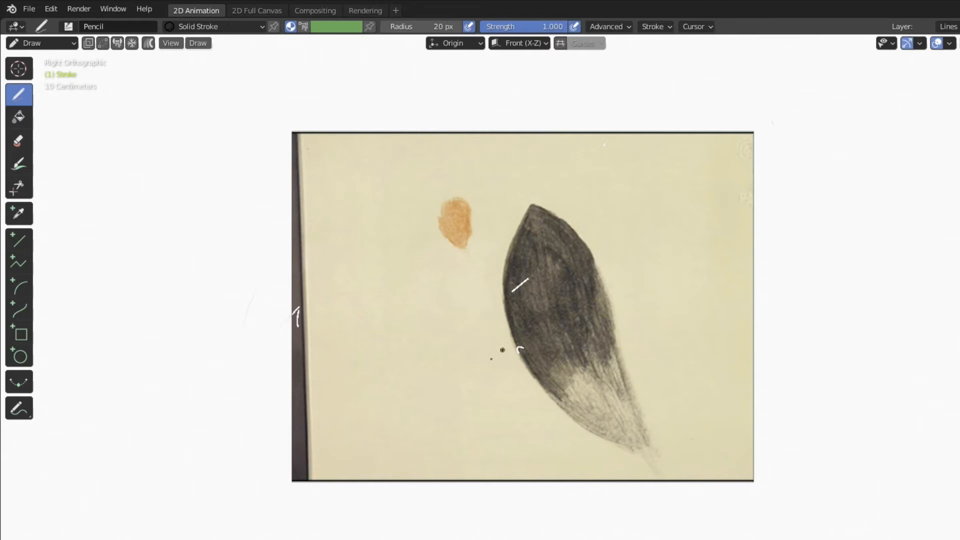
click(18, 140)
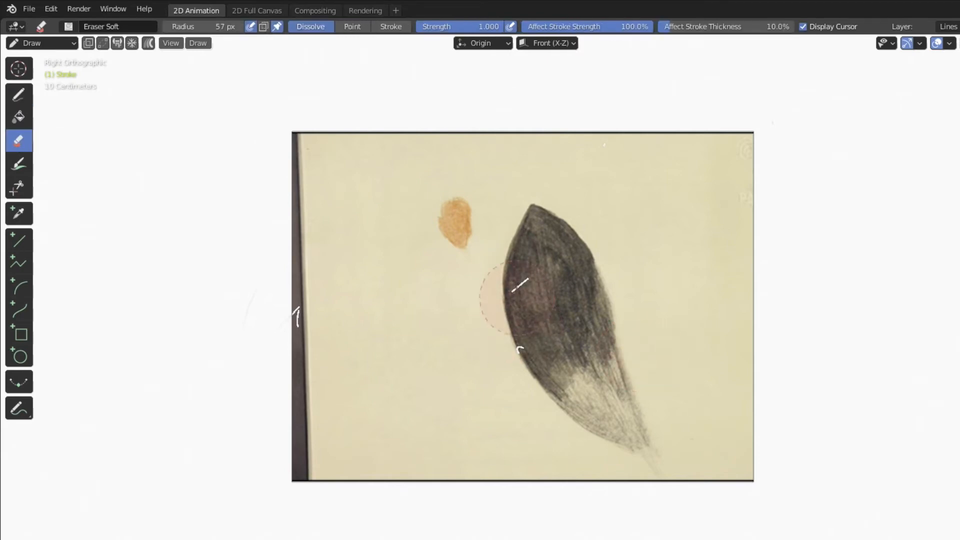
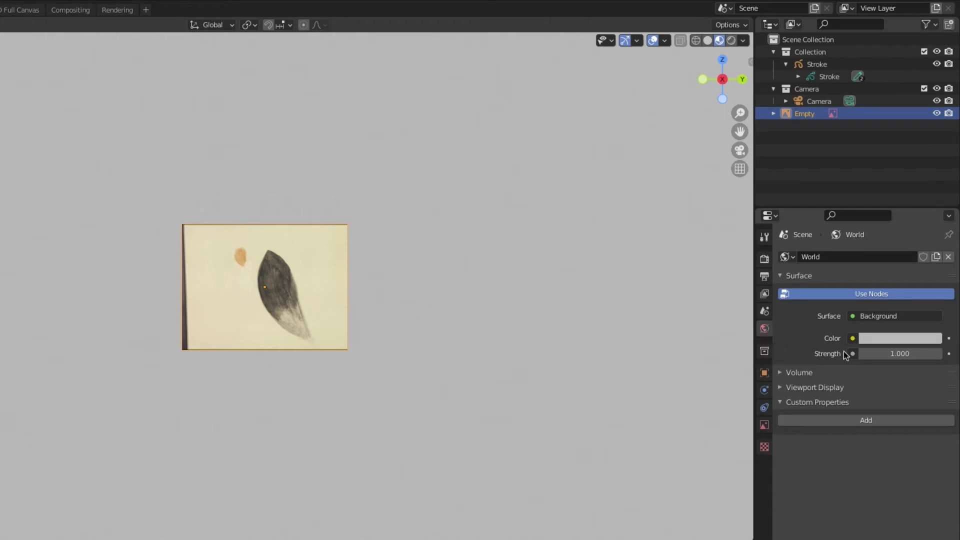
Darken the World background color to a mid gray and set its strength to 1.200
click(889, 340)
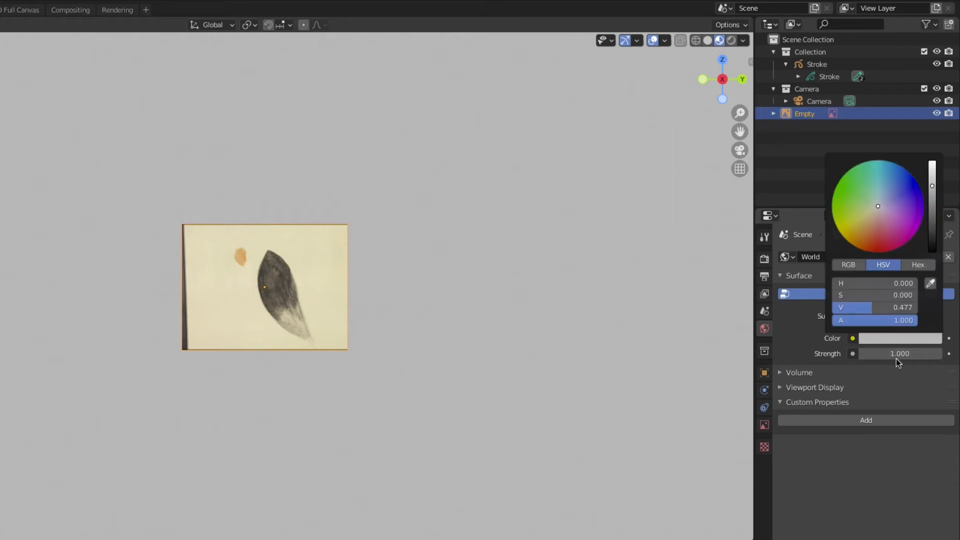
click(892, 341)
drag(933, 189, 940, 212)
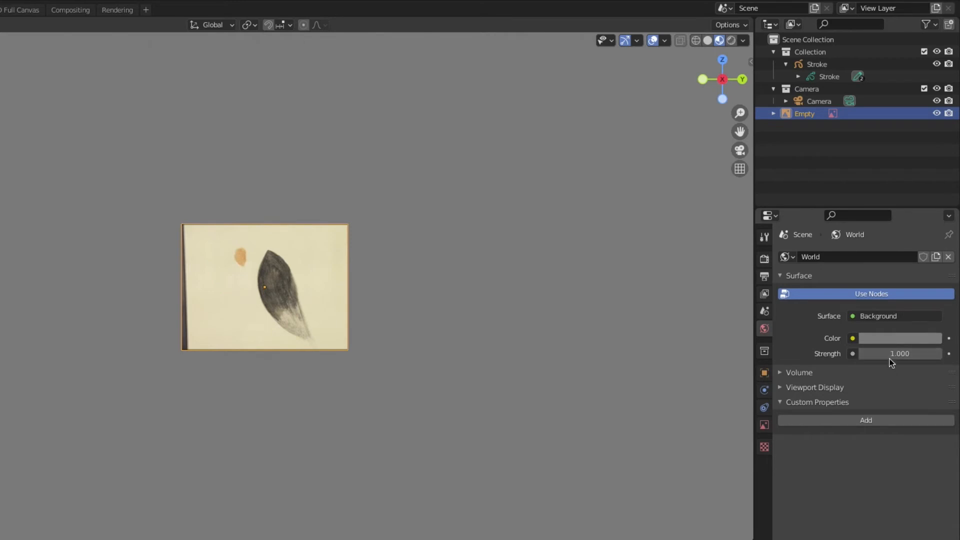
drag(900, 354, 887, 359)
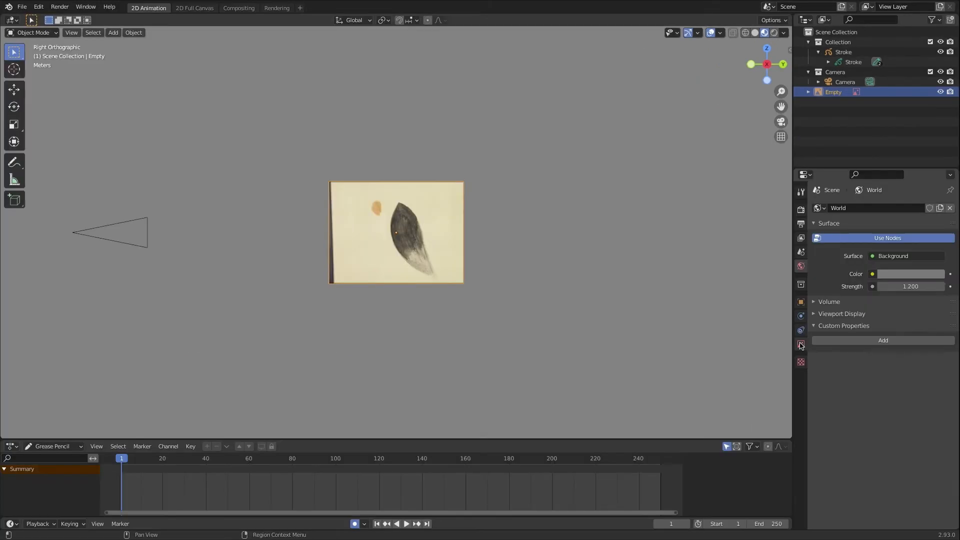
Show the Object properties of the reference Empty and rename it as 100 frames
click(801, 302)
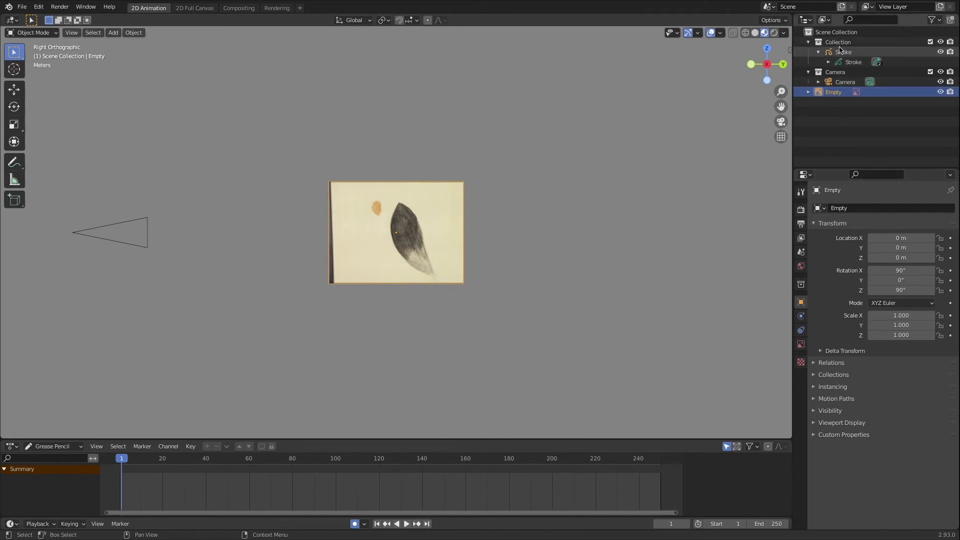
double_click(831, 93)
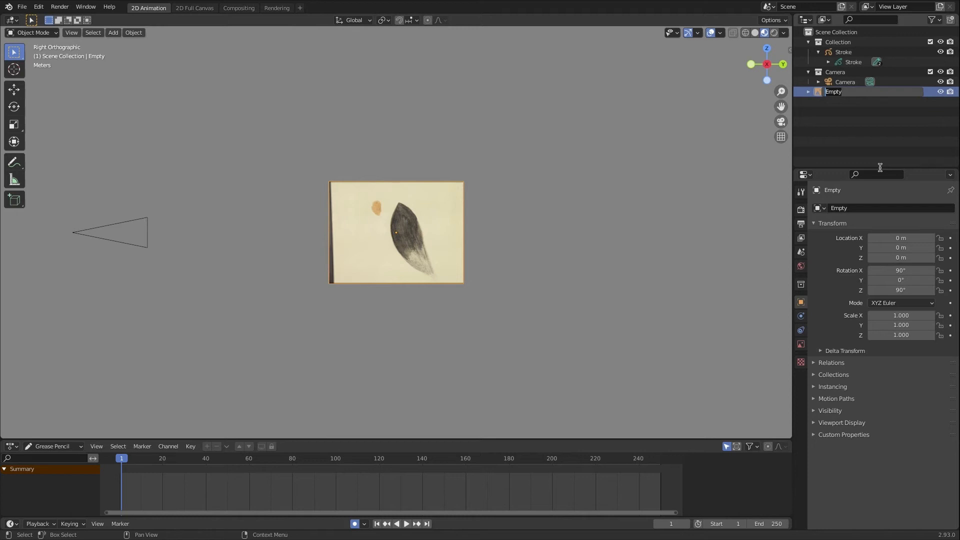
text(100 frames)
key(Return)
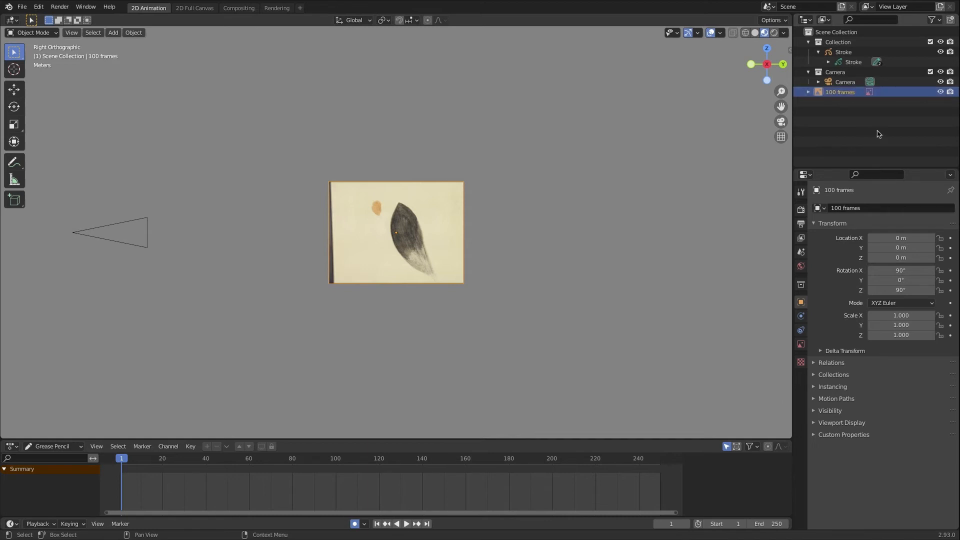
Rename the Grease Pencil data under the Stroke object as Outline
double_click(853, 61)
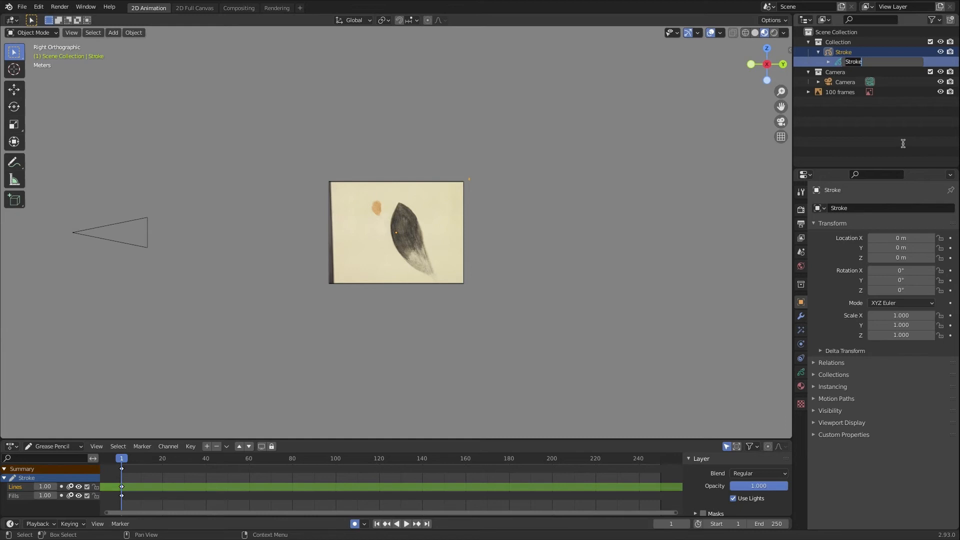
text(Hair)
text(Out)
key(Return)
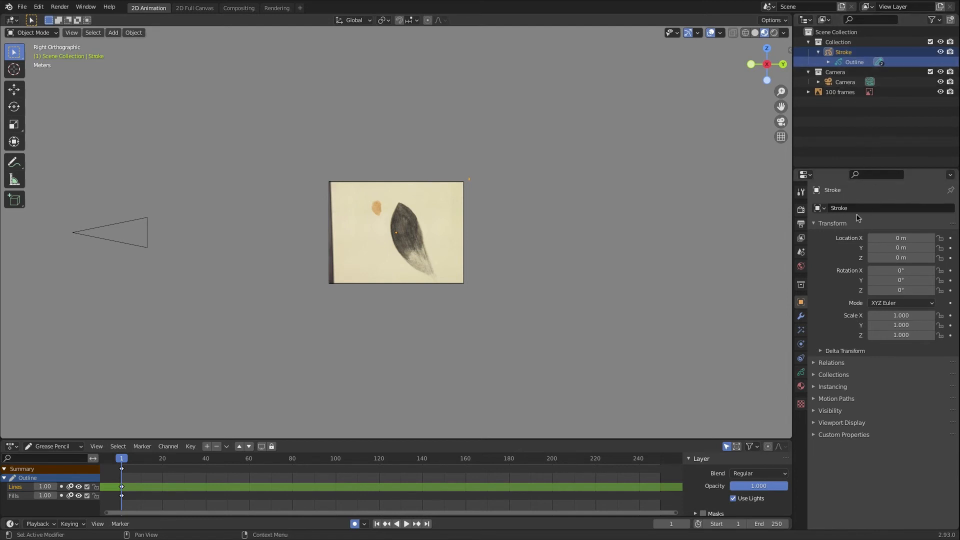
Show the Outline data's layer properties, play the reference video, and stop the playhead at frame 100
click(802, 372)
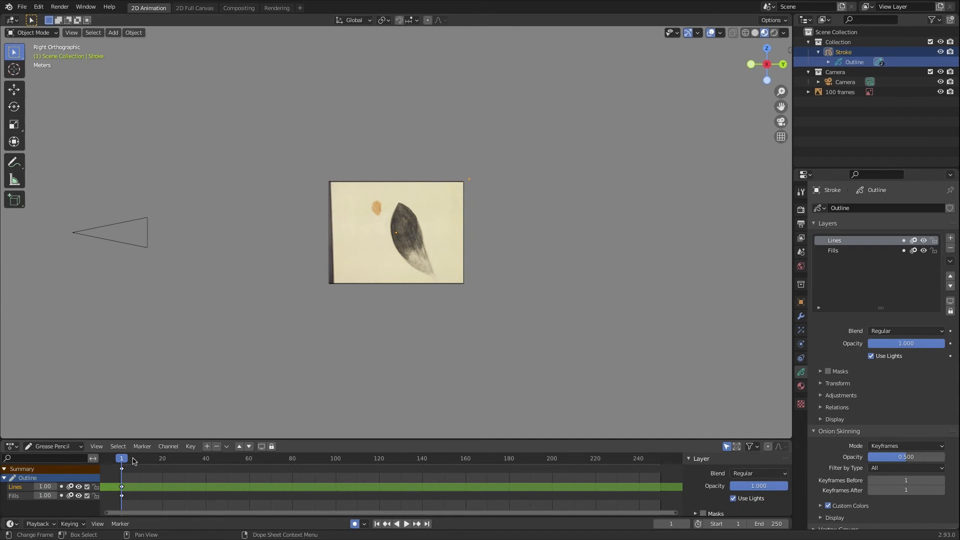
key(space)
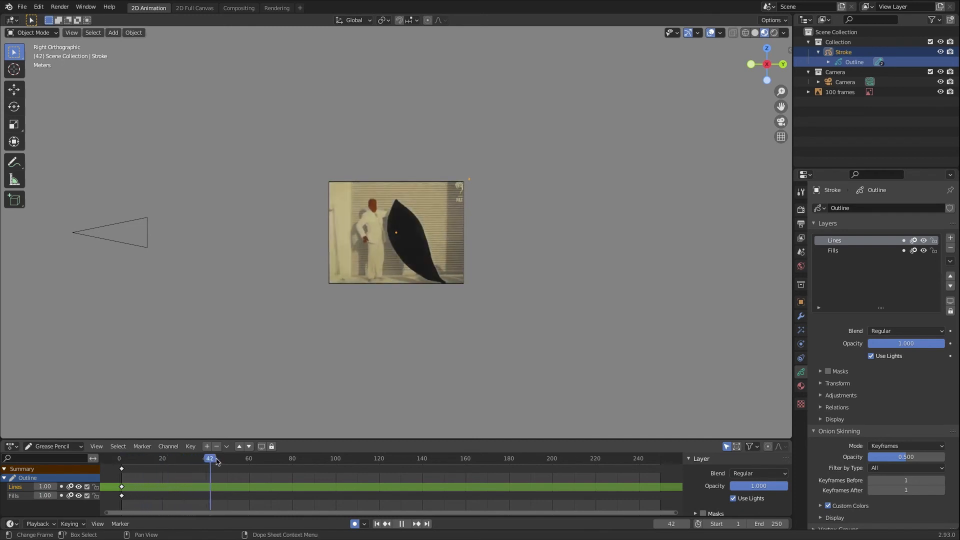
mouse_move(334, 463)
mouse_down()
mouse_move(392, 463)
mouse_move(272, 473)
mouse_move(335, 469)
mouse_up()
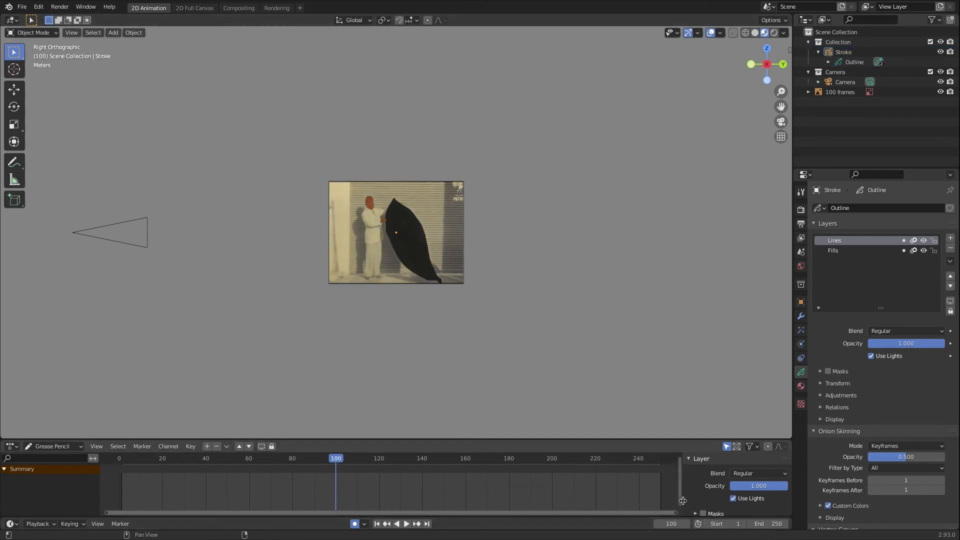
Select the 100 frames reference, and open the file browser for its source video, closing it without choosing another file
click(843, 93)
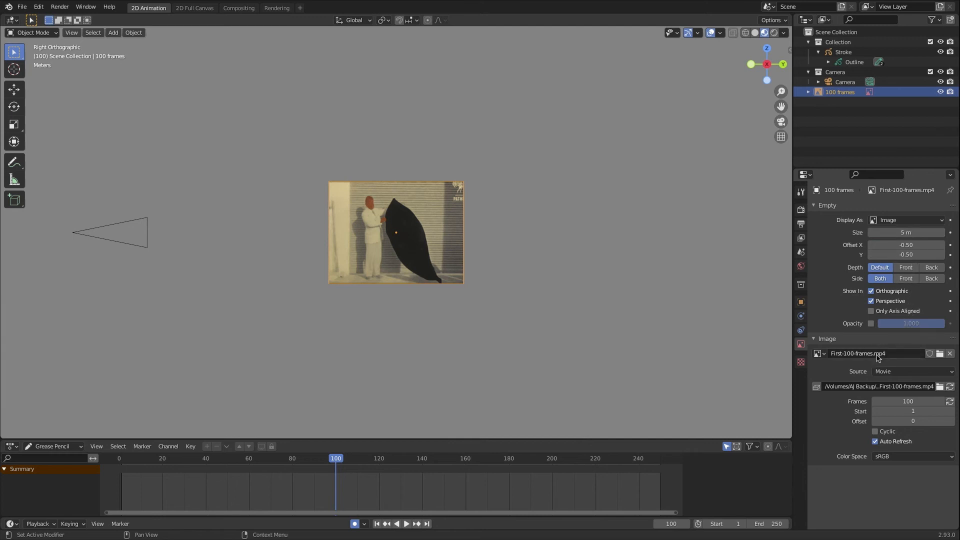
click(940, 354)
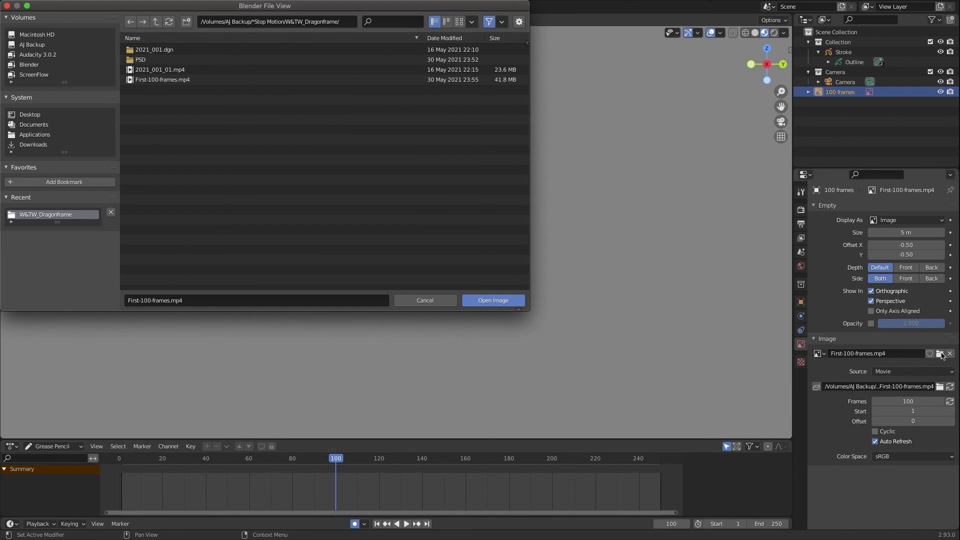
click(429, 301)
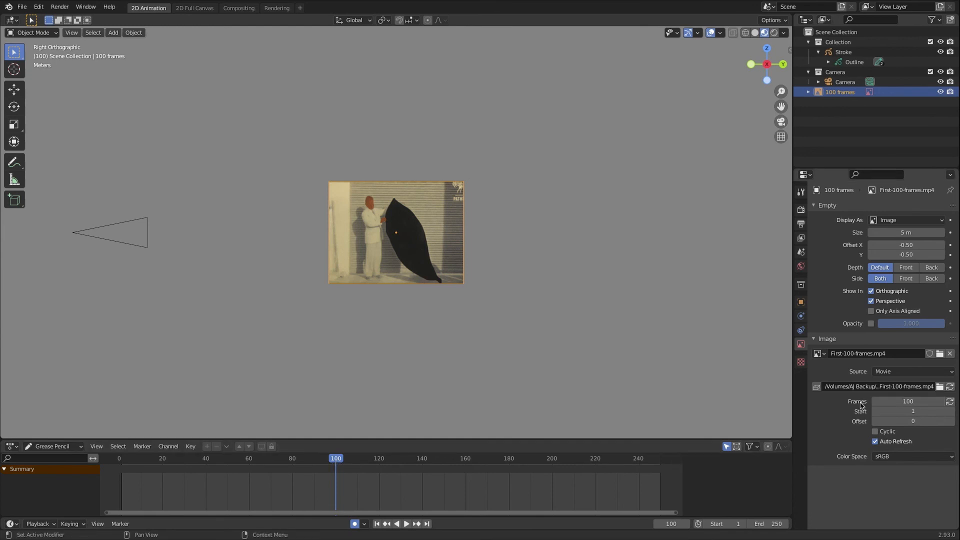
Set the reference video's Frames value to 300 and play the timeline past frame 100
click(901, 401)
click(801, 346)
click(916, 401)
drag(335, 463, 406, 496)
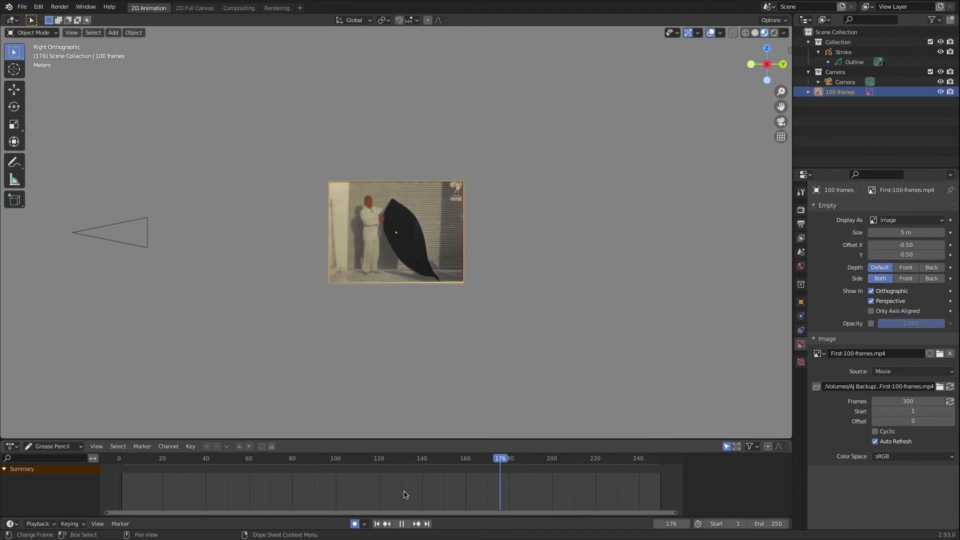